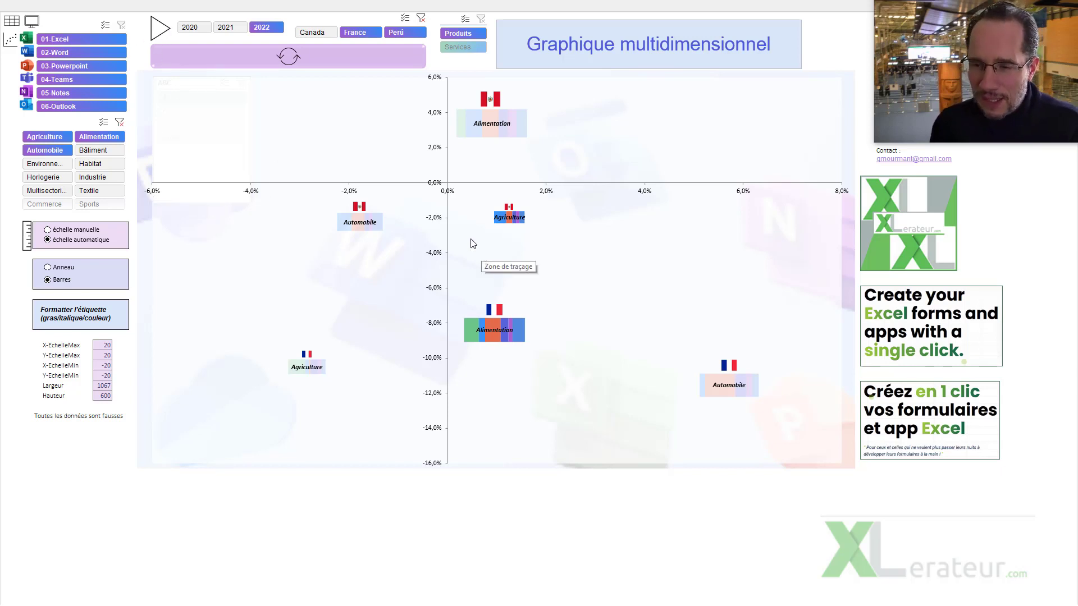
- Display the chart's data points as rings by choosing the Anneau chart type
left_click(60, 269)
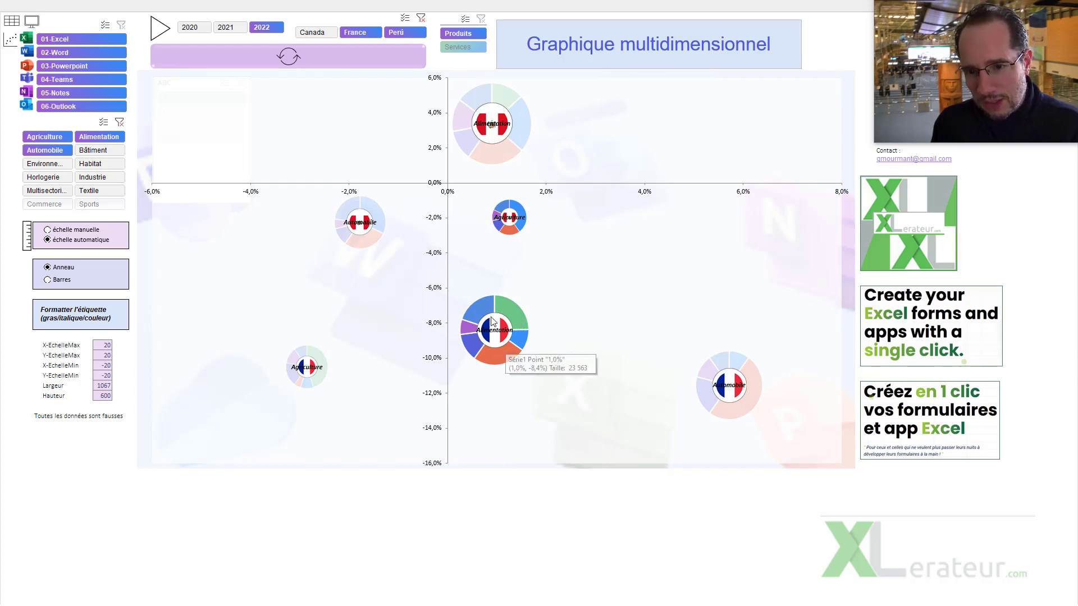
left_click(62, 141)
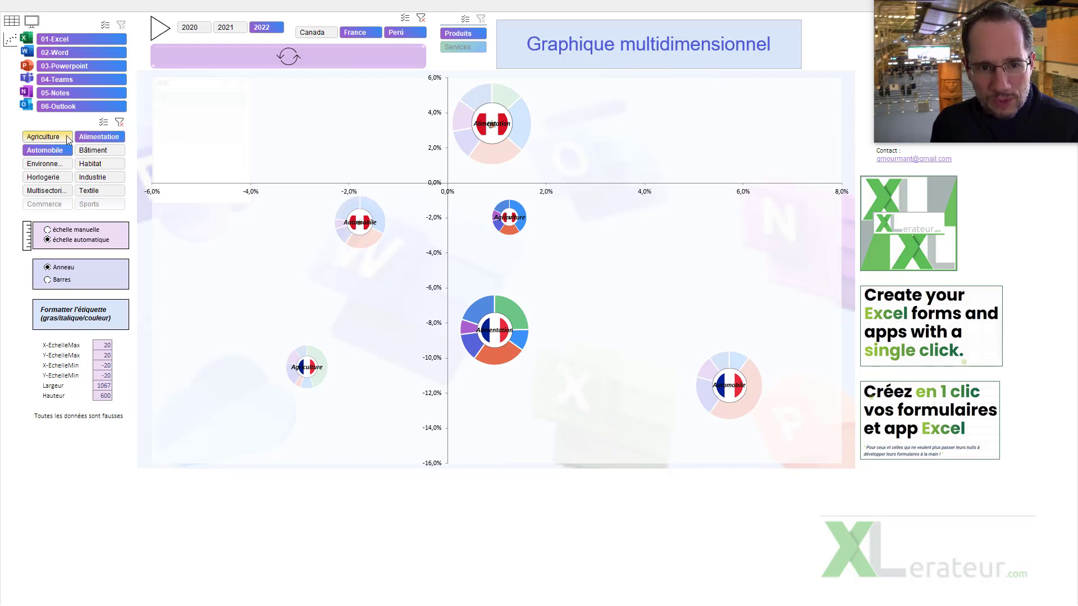
- Preview the manual axis scale and the Barres chart type, returning each time to automatic scale and Anneau
left_click(79, 235)
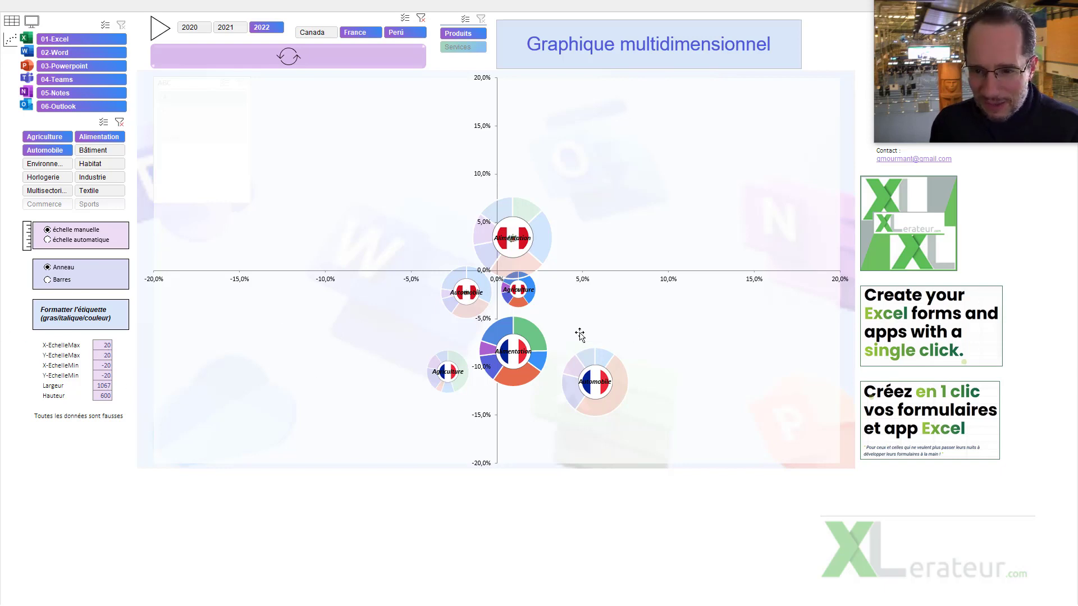
mouse_move(551, 320)
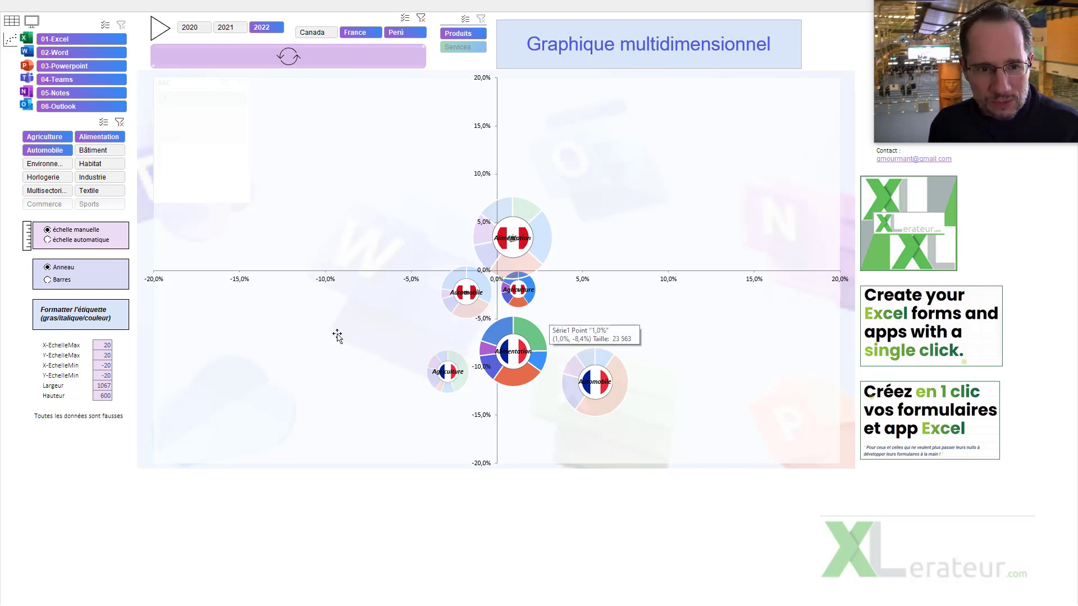
left_click(68, 239)
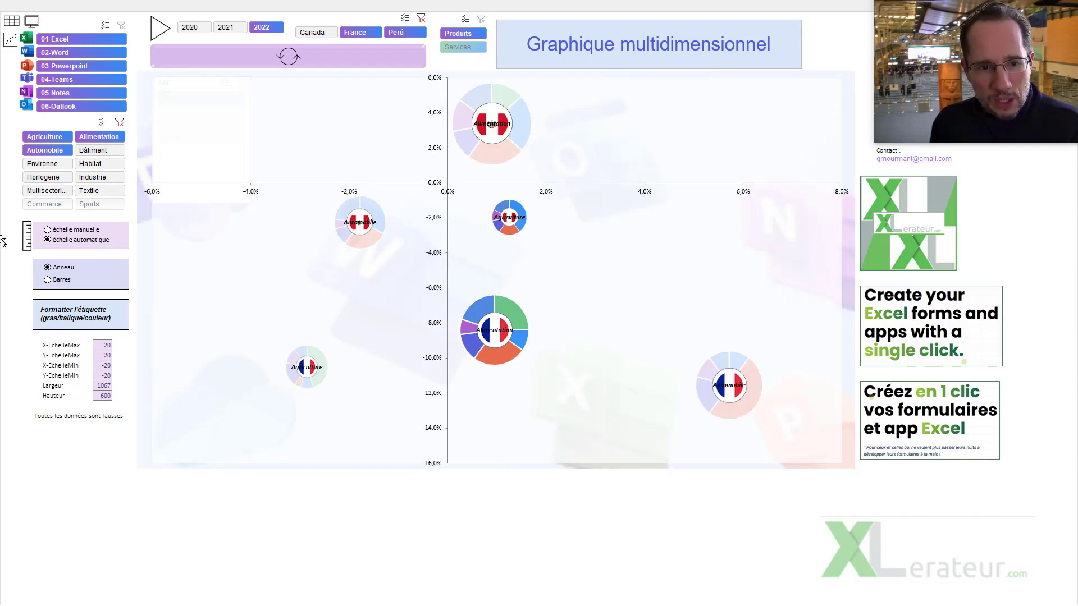
left_click(63, 280)
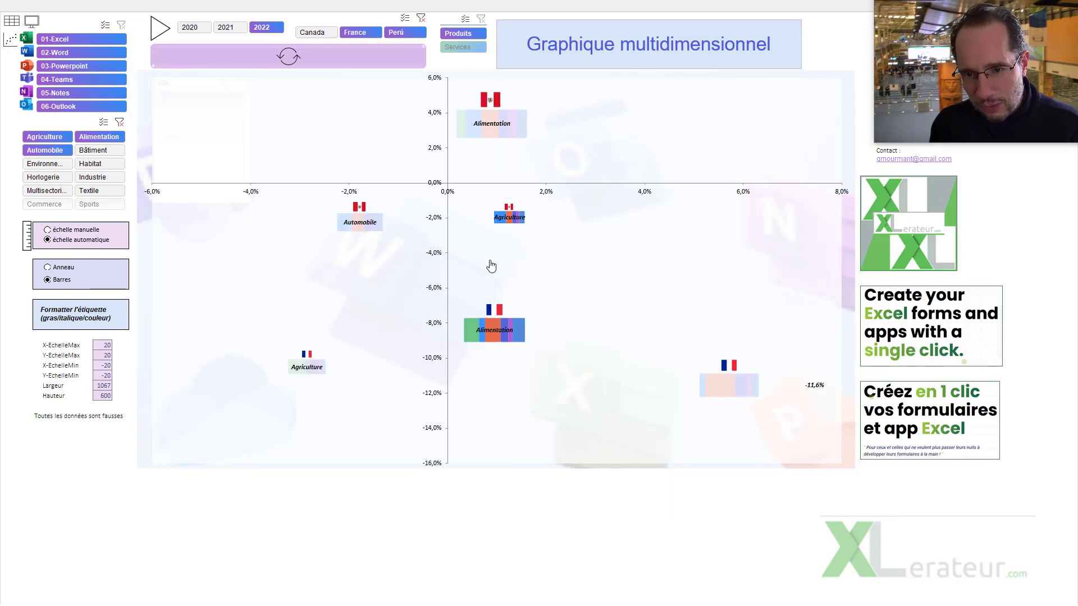
left_click(69, 268)
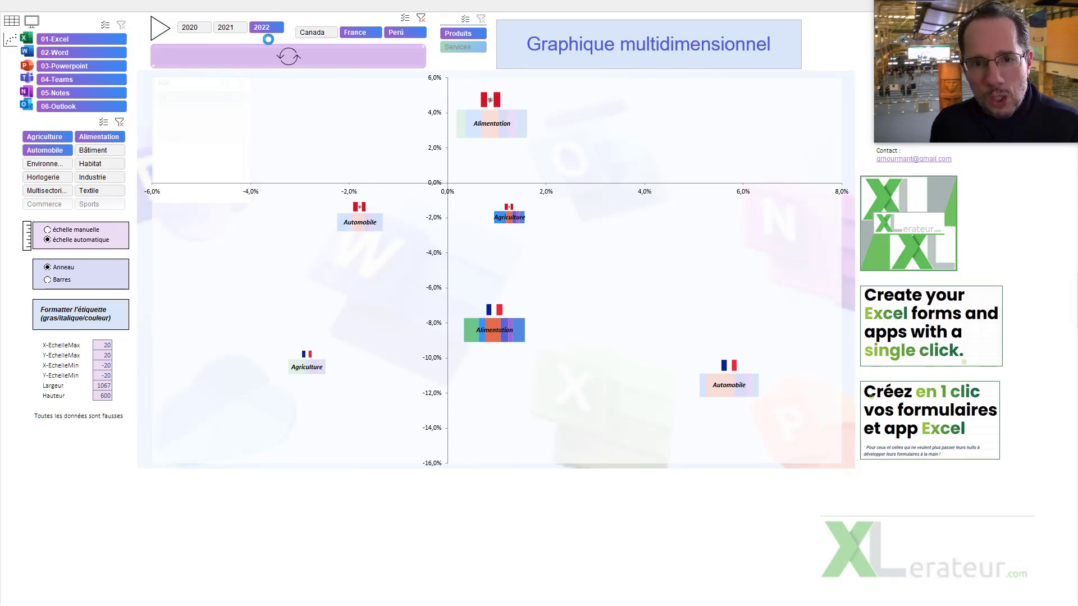
- Refresh the chart for the year 2020 and play the animation across the years
left_click(190, 27)
left_click(244, 60)
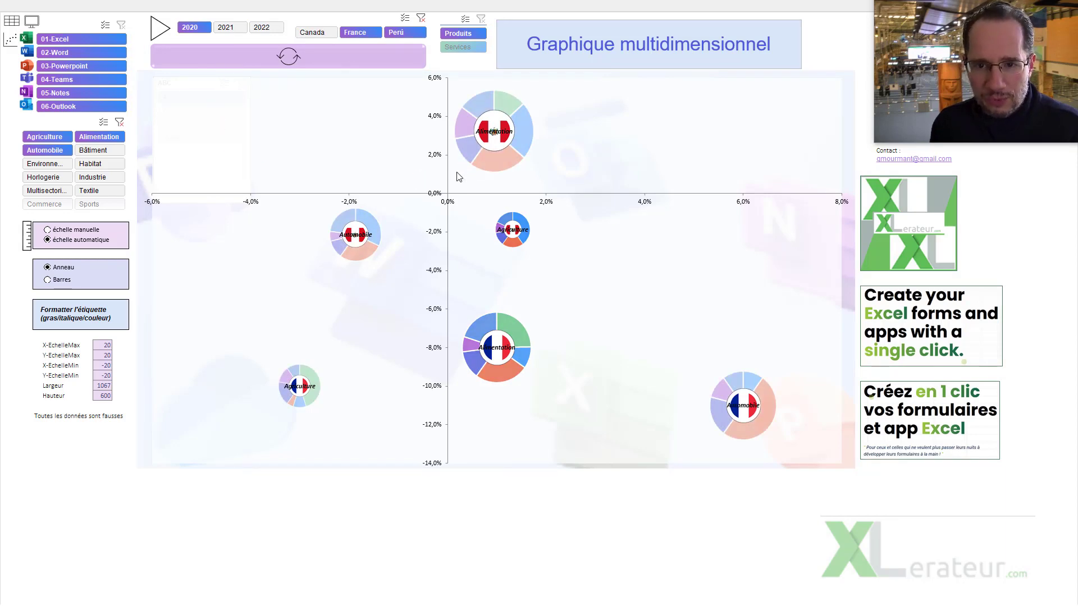
left_click(160, 29)
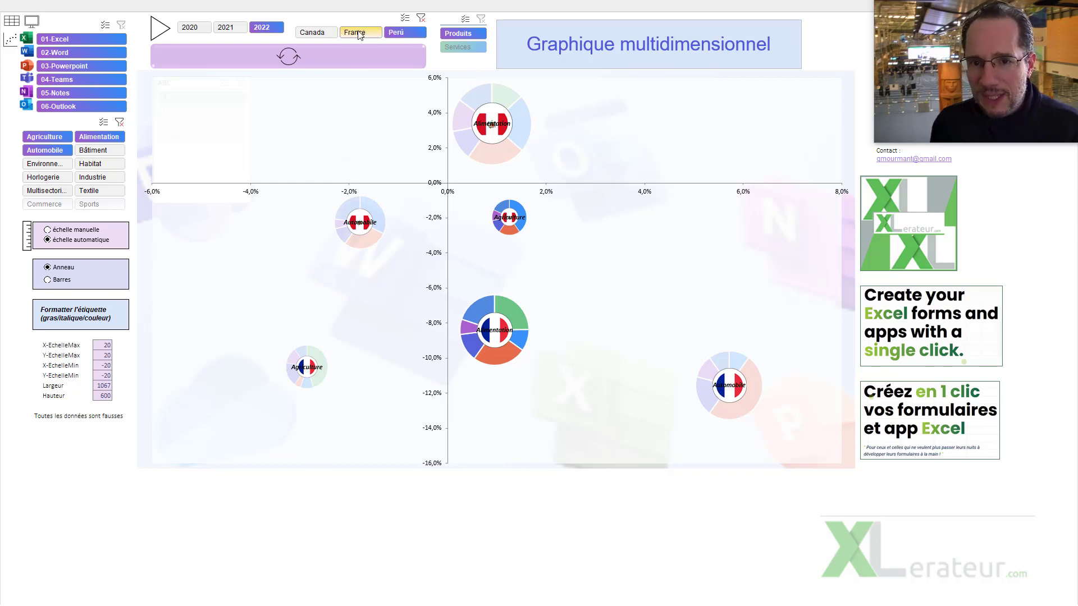
- Filter the chart to the year 2020 and the countries Canada and France
left_click(206, 28)
left_click(326, 37)
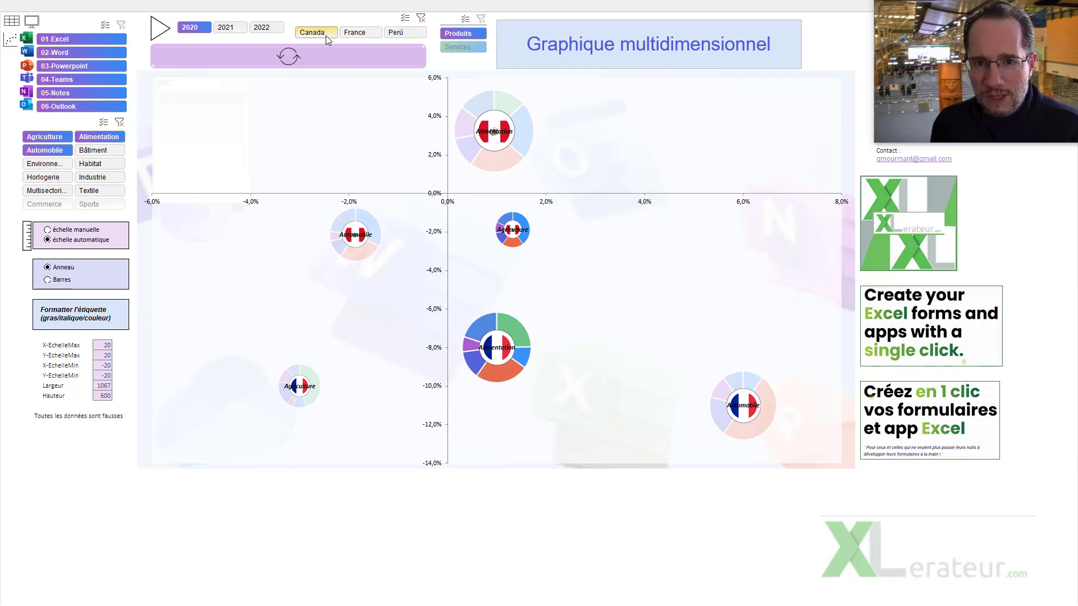
left_click(363, 38)
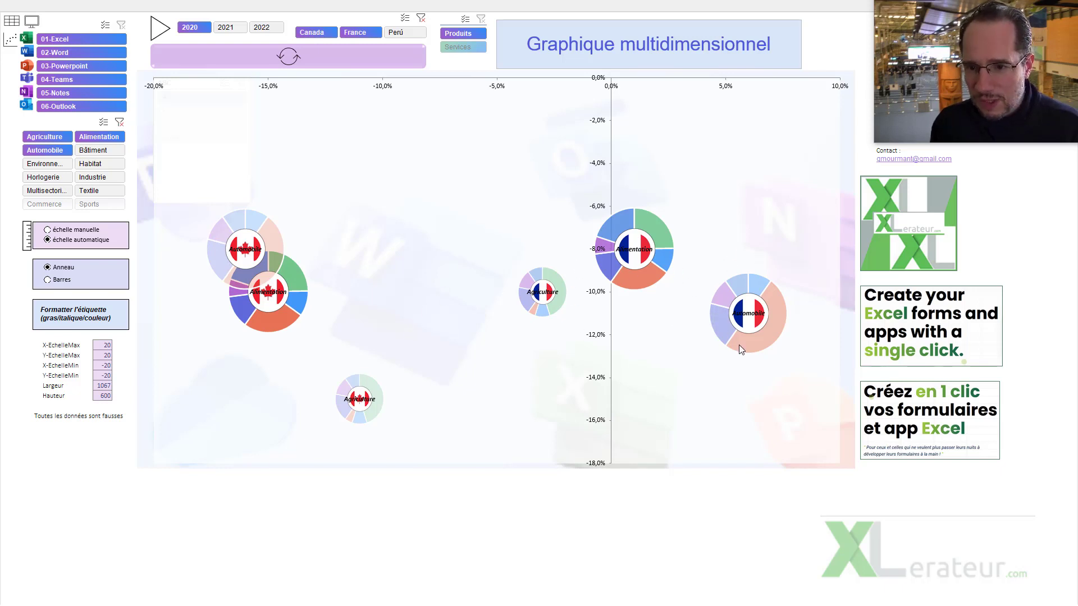
- Change the country filter to France and Perú
left_click(359, 32)
left_click(409, 33, "ctrl")
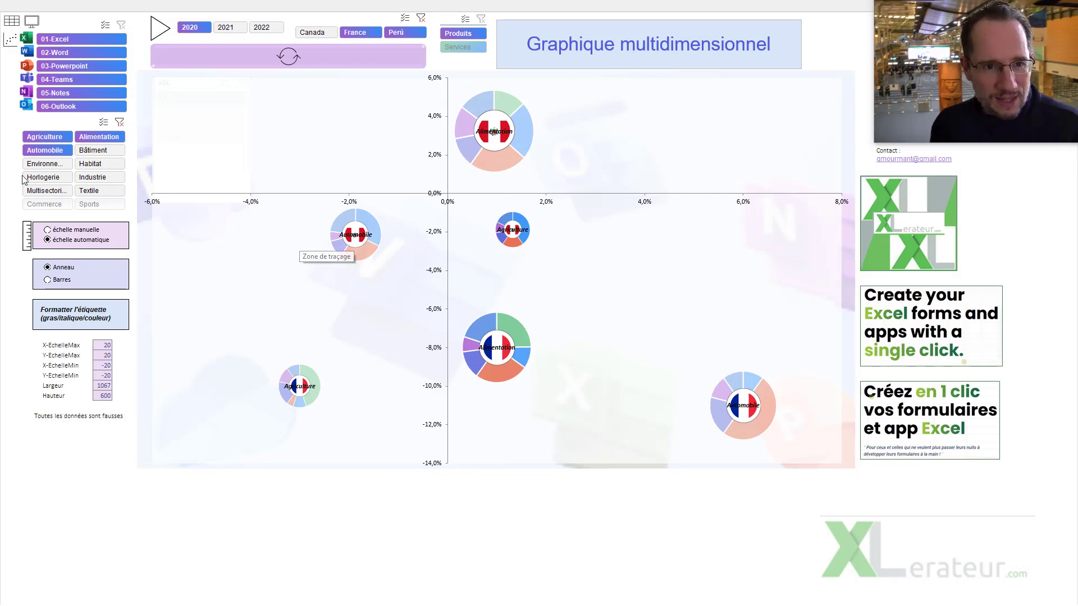
- Leave the full-screen display and jump to the chart's source table on the Graphique sheet
left_click(33, 23)
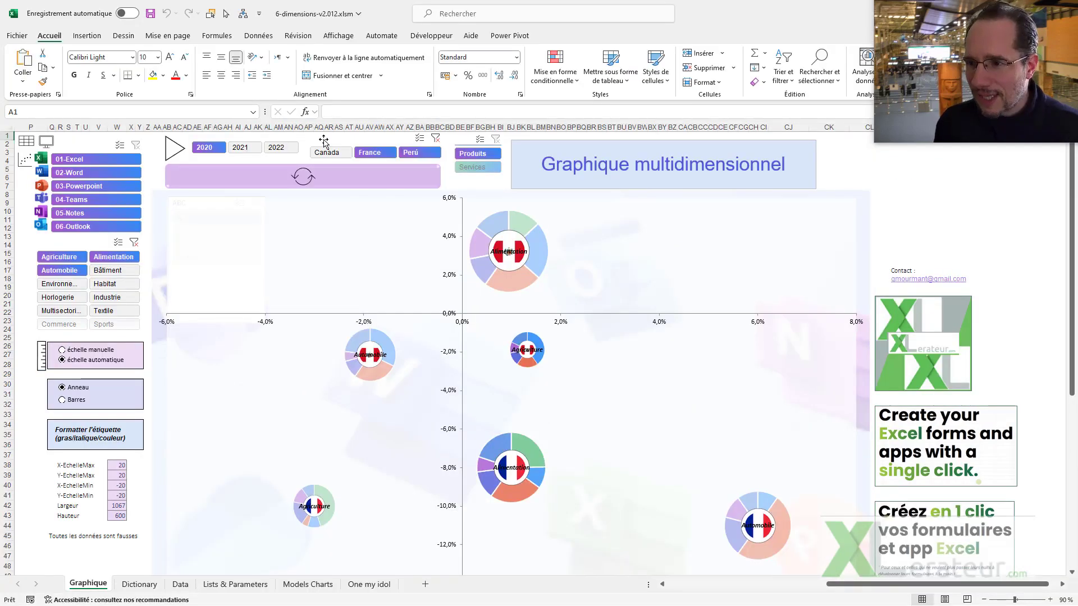
left_click(26, 142)
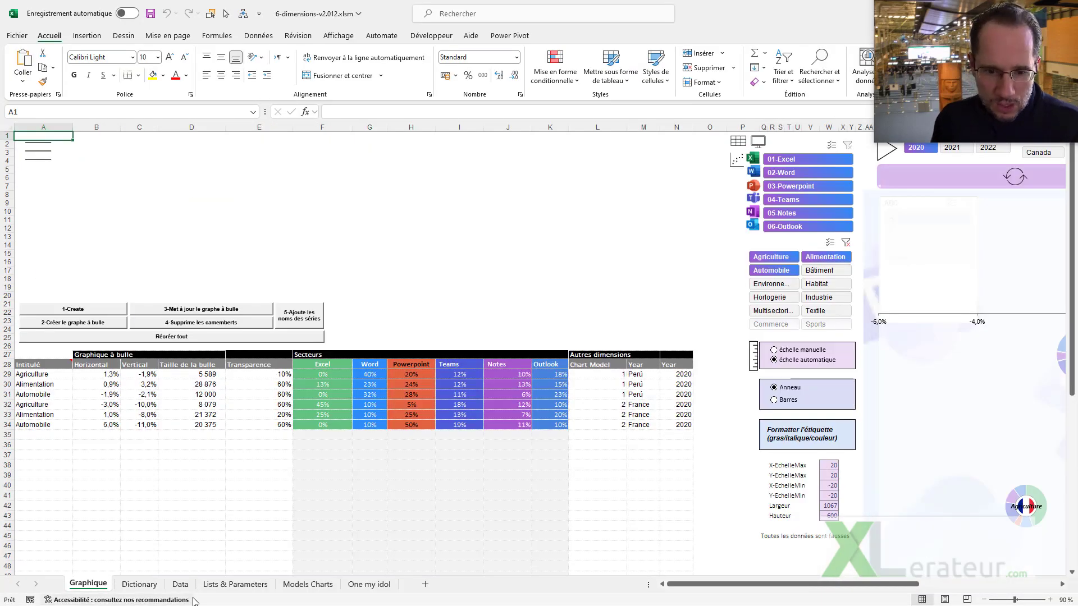
- Open the Data sheet and examine the filtered rows of Tableau4, including the translated Catégorie column
left_click(228, 585)
left_click(180, 584)
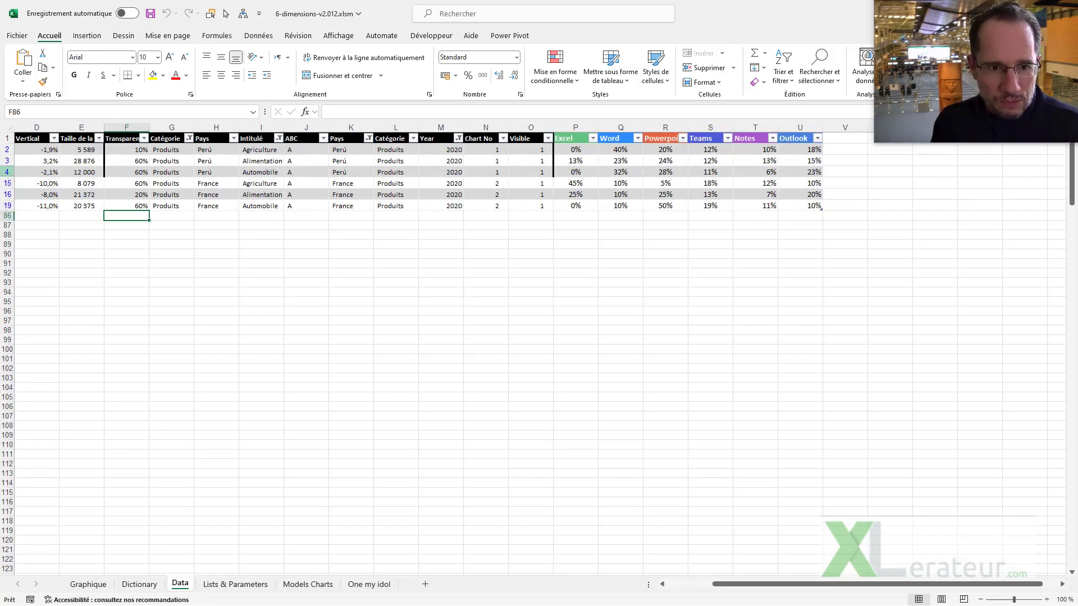
left_click_drag(6, 138, 4, 213)
left_click(306, 261)
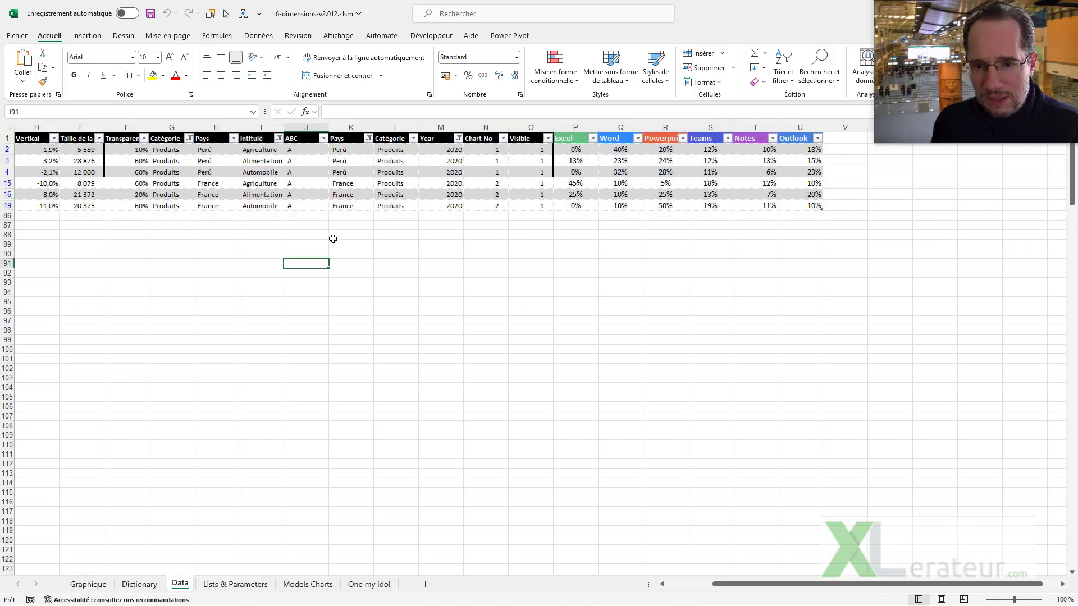
left_click(396, 183)
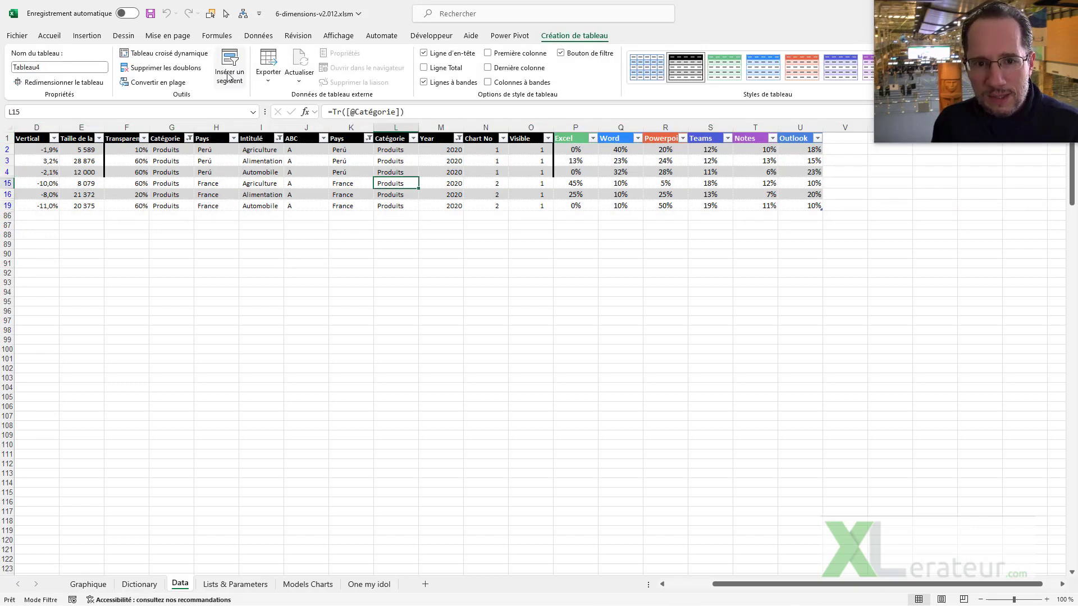
- Look through the Dictionary, Data and Lists & Parameters sheets and return to the Graphique sheet
left_click(89, 585)
left_click(139, 583)
left_click(180, 585)
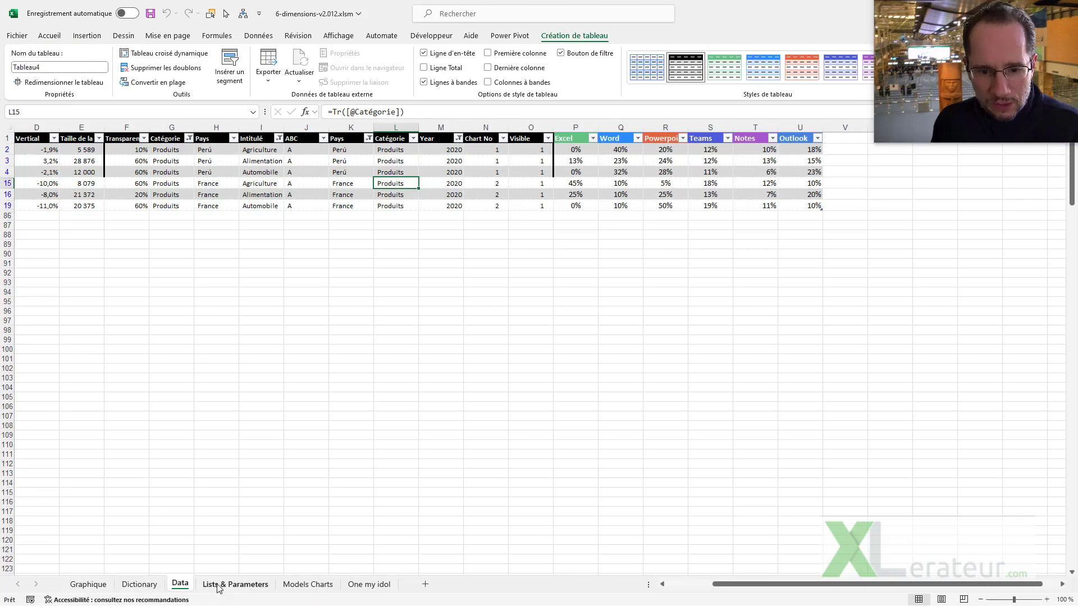
left_click(235, 584)
left_click(88, 584)
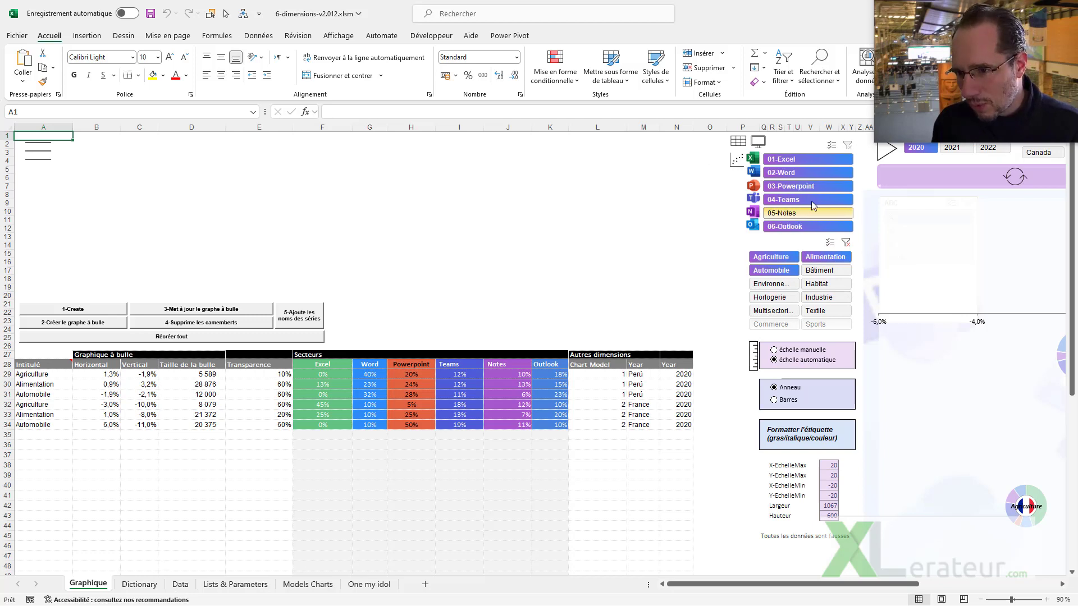
- Inspect the formula in the first cell of the Visible column on the Data sheet
left_click(180, 585)
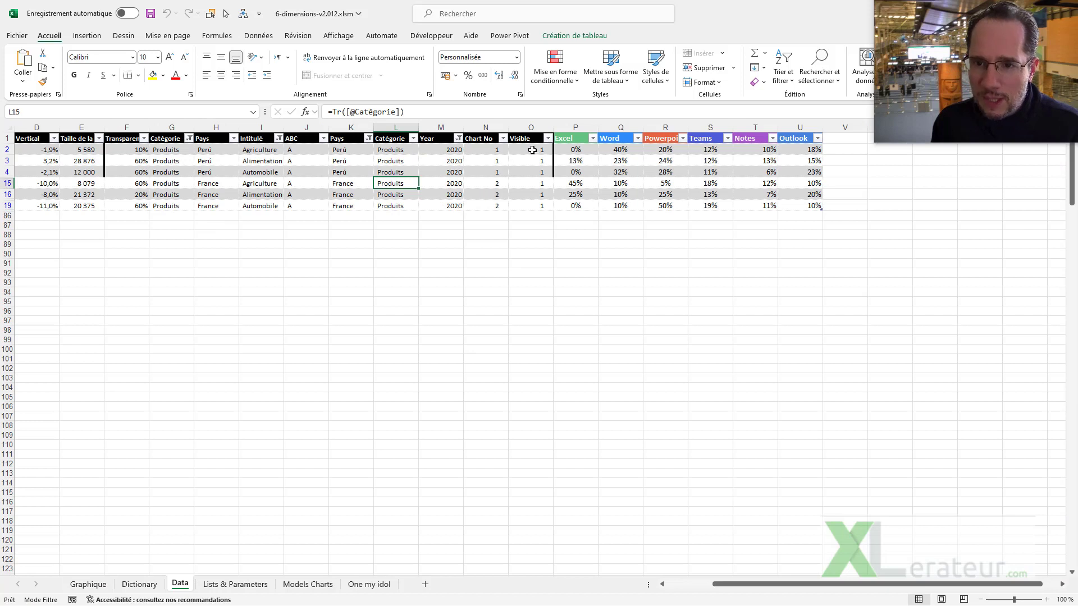
left_click(535, 150)
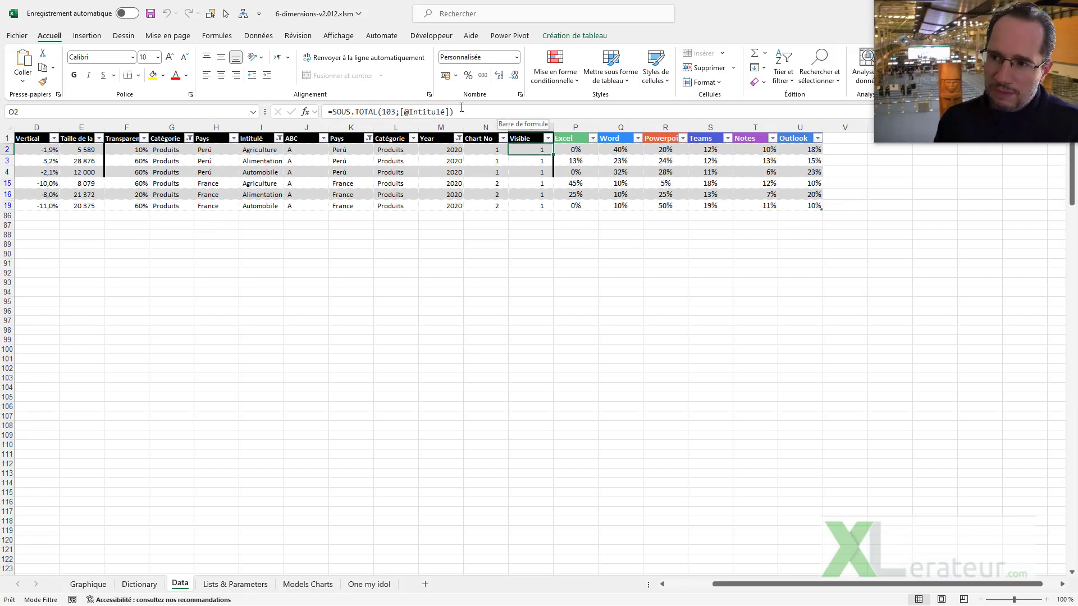
- Examine the FILTRE formulas in cells A29 and B29 of the Graphique sheet without changing them
left_click(95, 586)
left_click(50, 375)
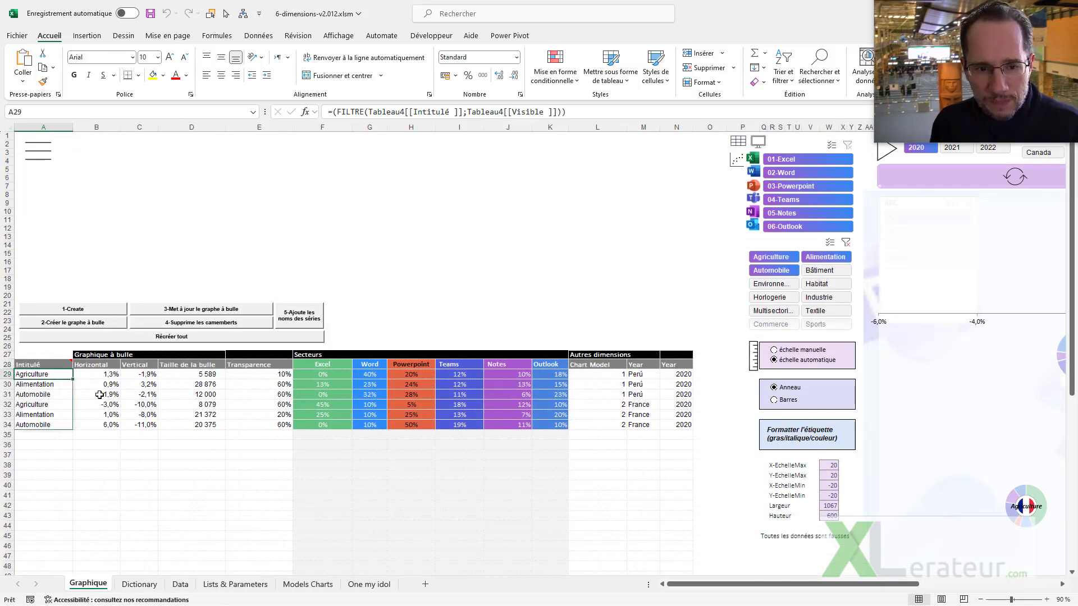
left_click(473, 113)
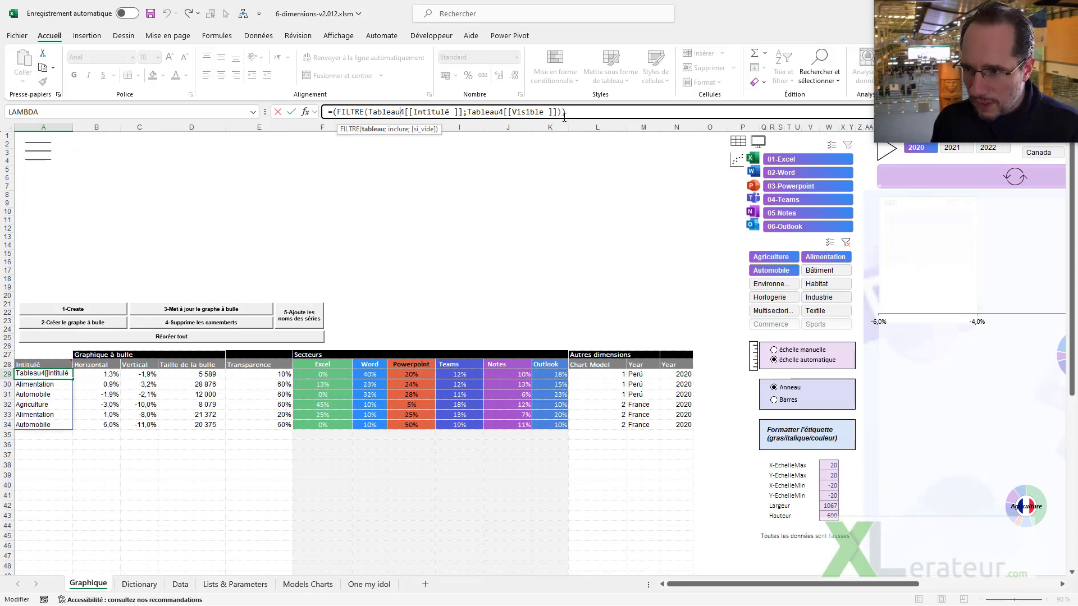
key("Return")
left_click(104, 375)
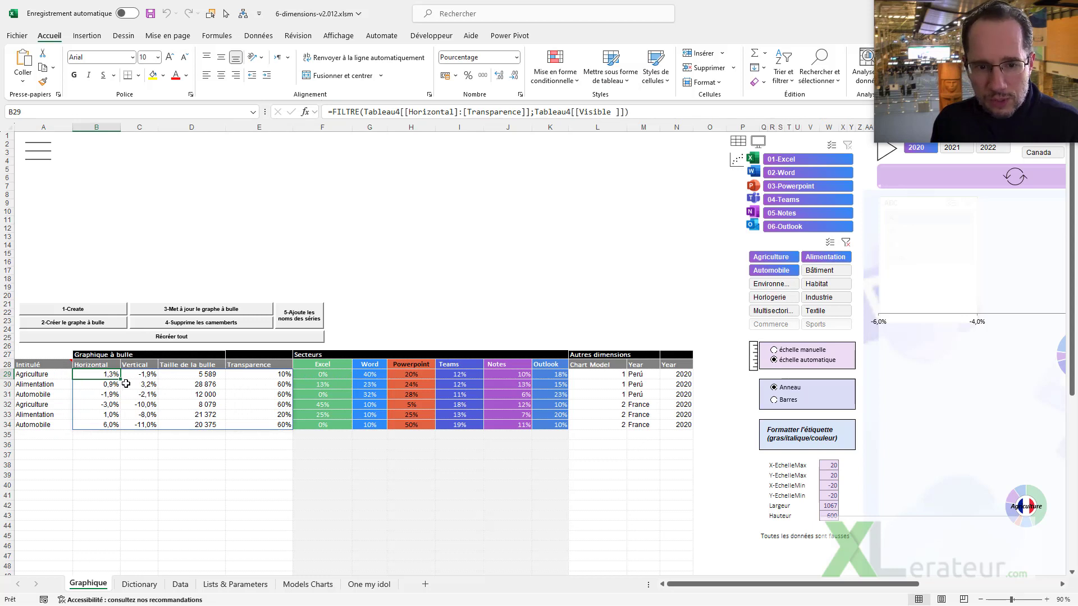
left_click(456, 112)
key("Escape")
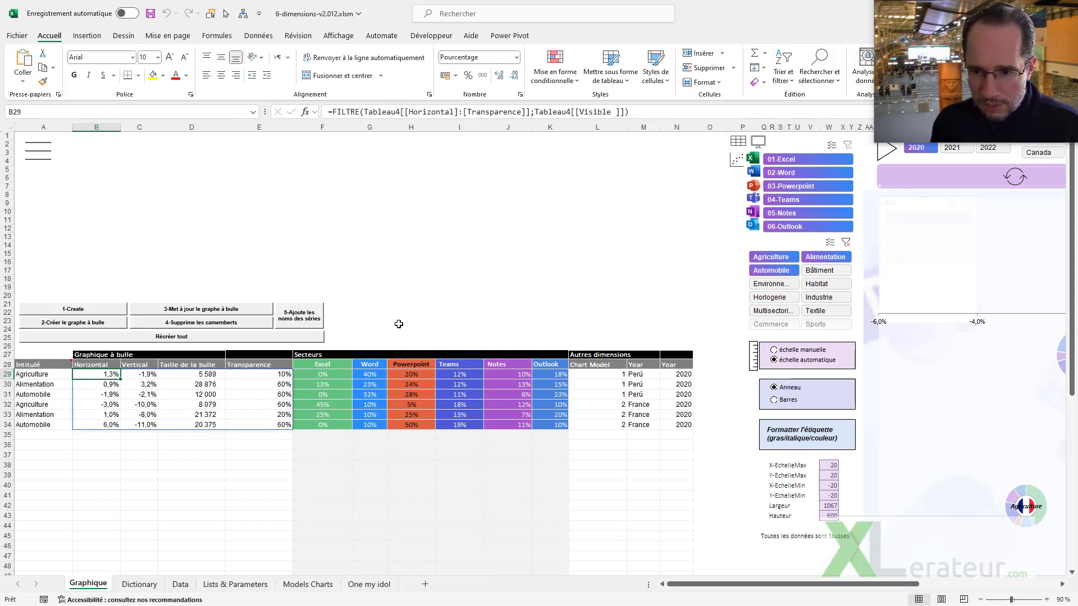
- Examine the Secteurs formulas in the Excel header cell F28 and the first value cell F29
left_click(320, 367)
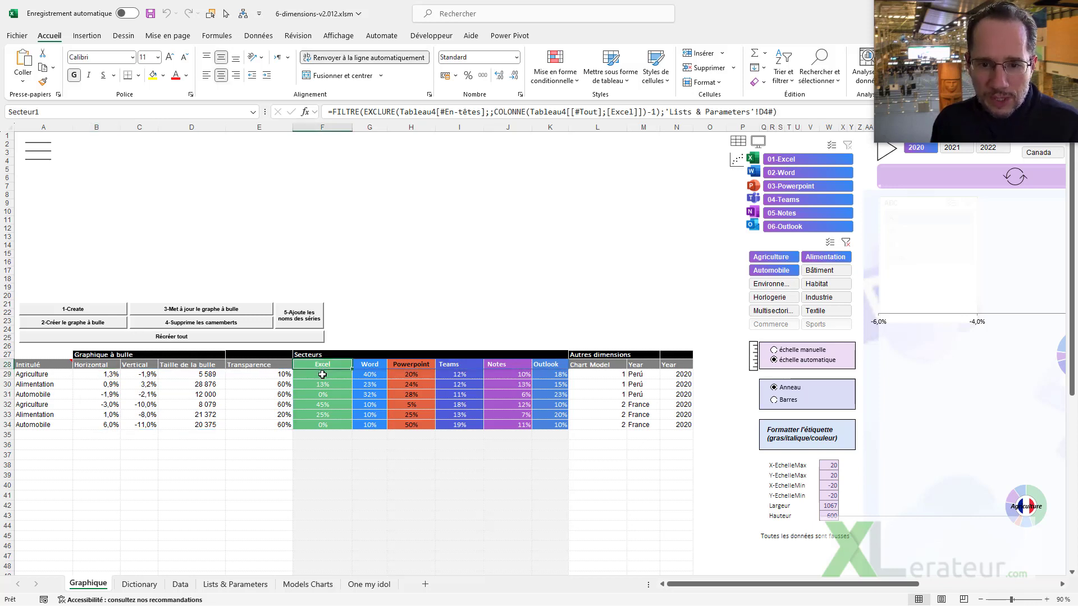
left_click(322, 374)
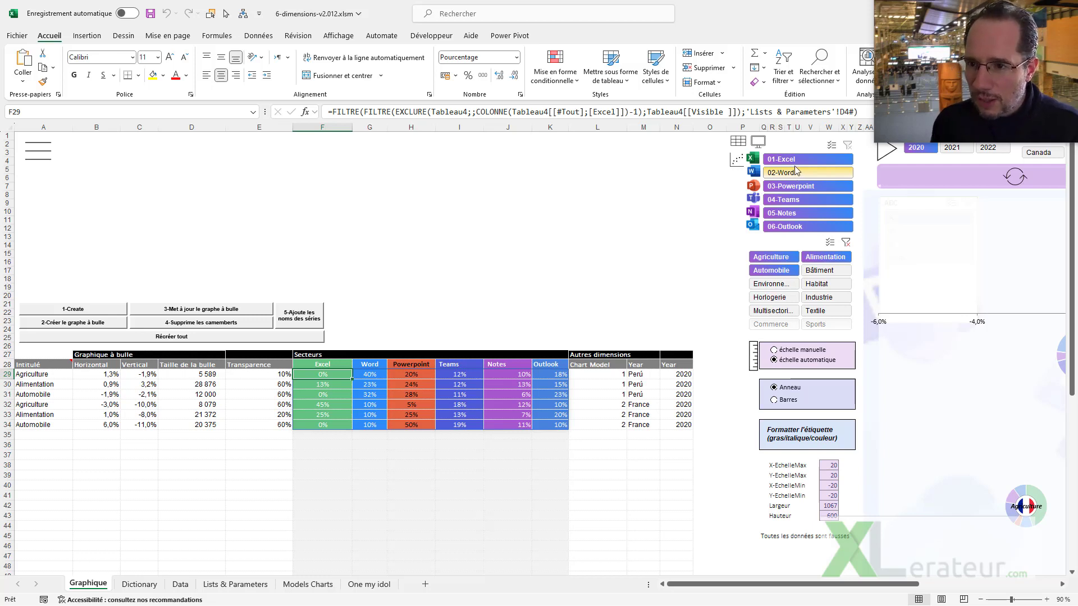
left_click(771, 155)
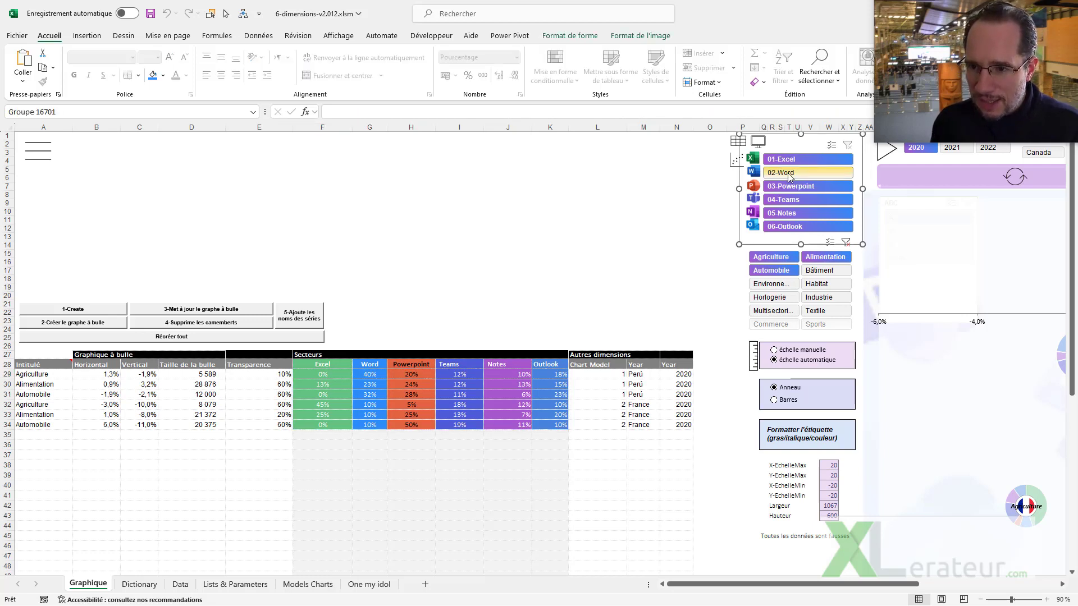
left_click(416, 245)
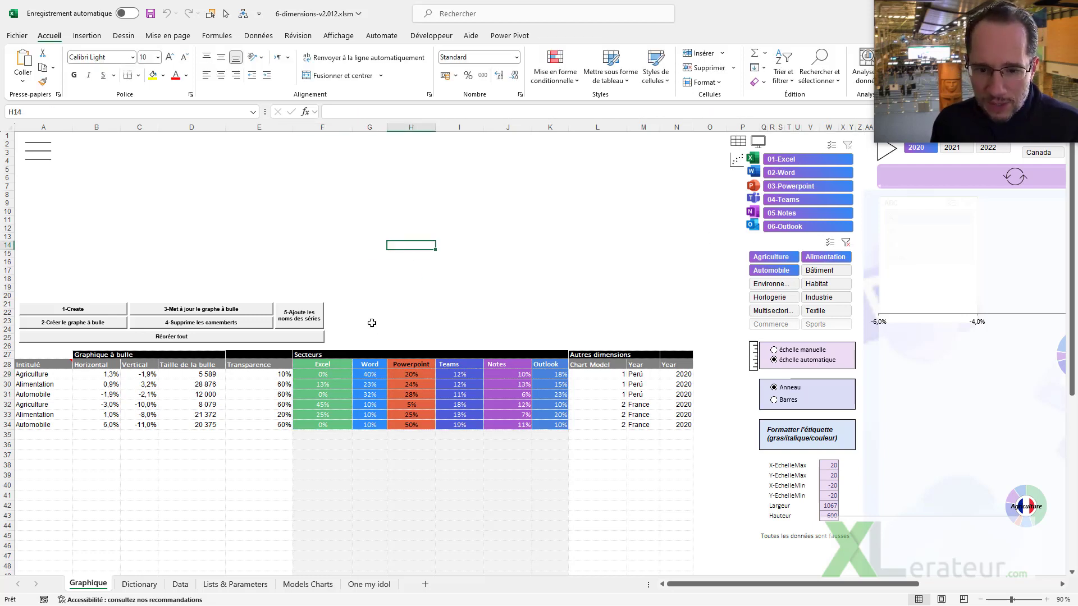
- View the Logiciels list on Lists & Parameters, and limit the software slicer on Graphique to 01-Excel and 02-Word
left_click(236, 584)
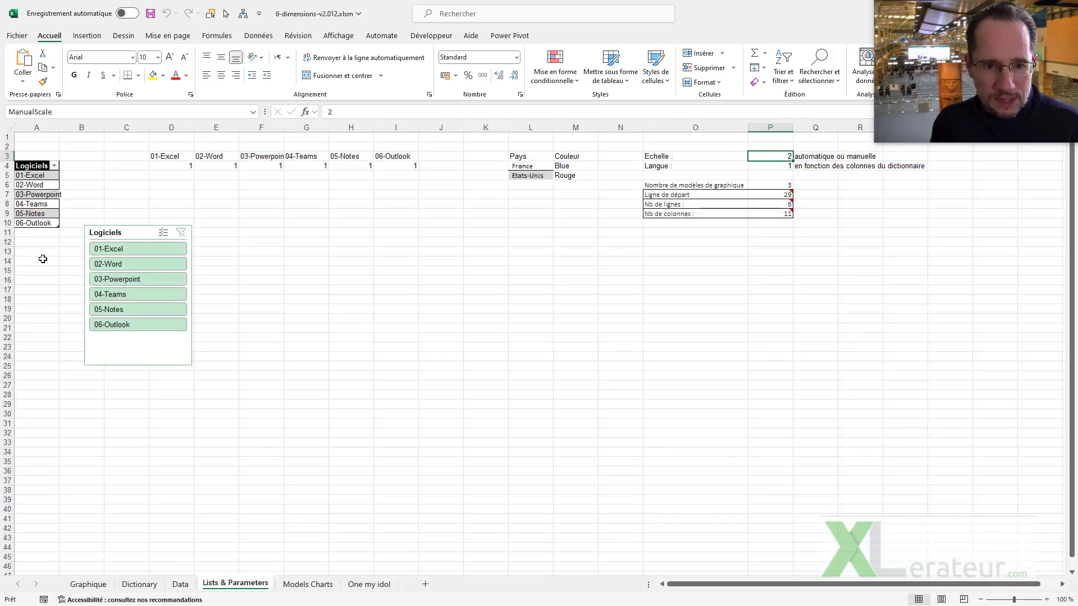
left_click(88, 584)
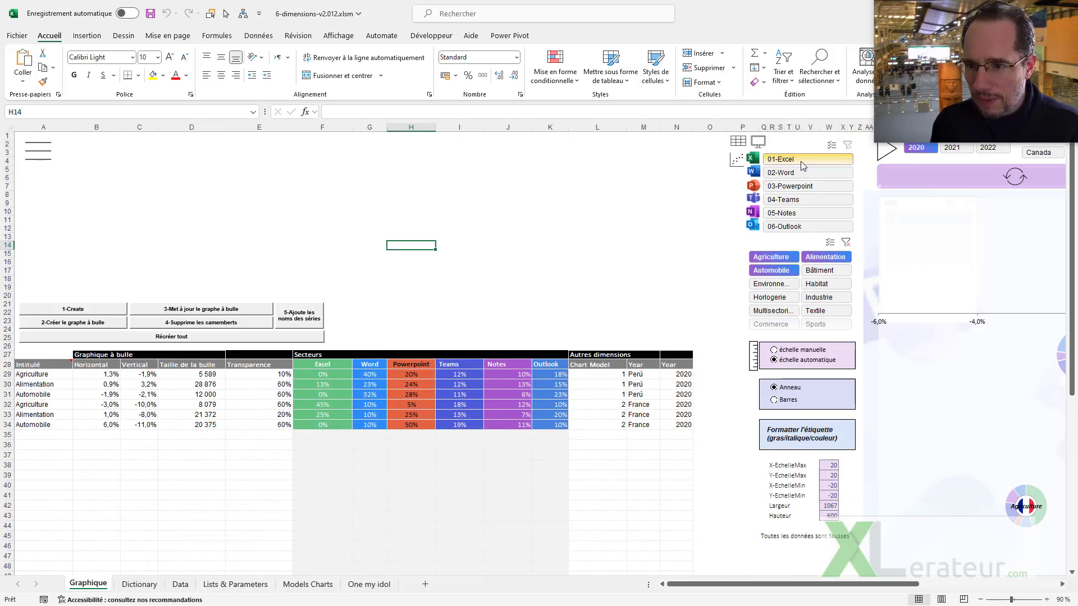
- Check the filtered Logiciels list on Lists & Parameters, and return to the header formula in F28 on Graphique
left_click(307, 584)
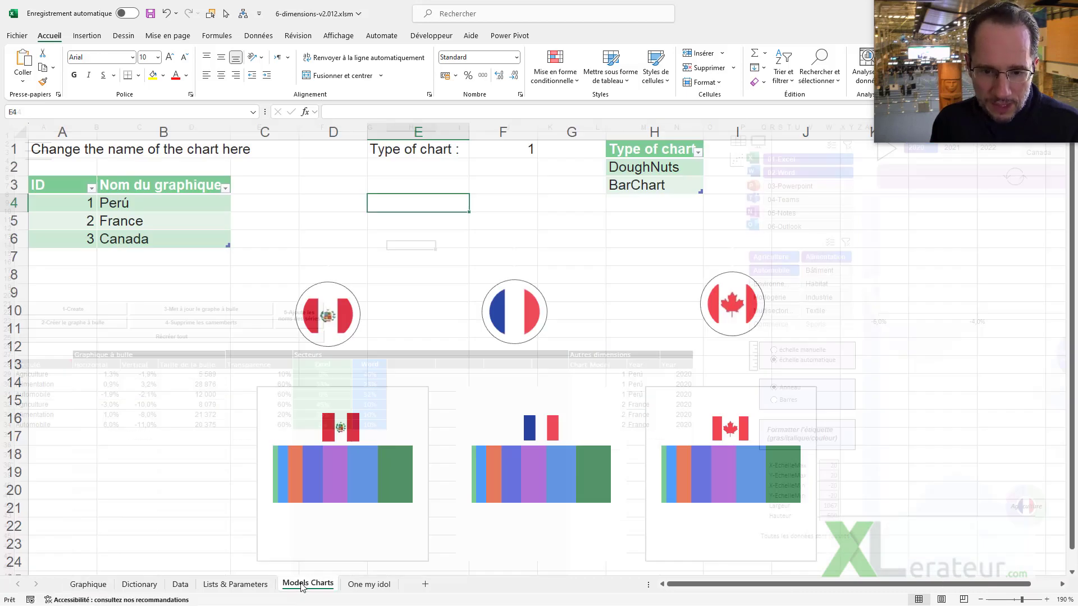
left_click(236, 585)
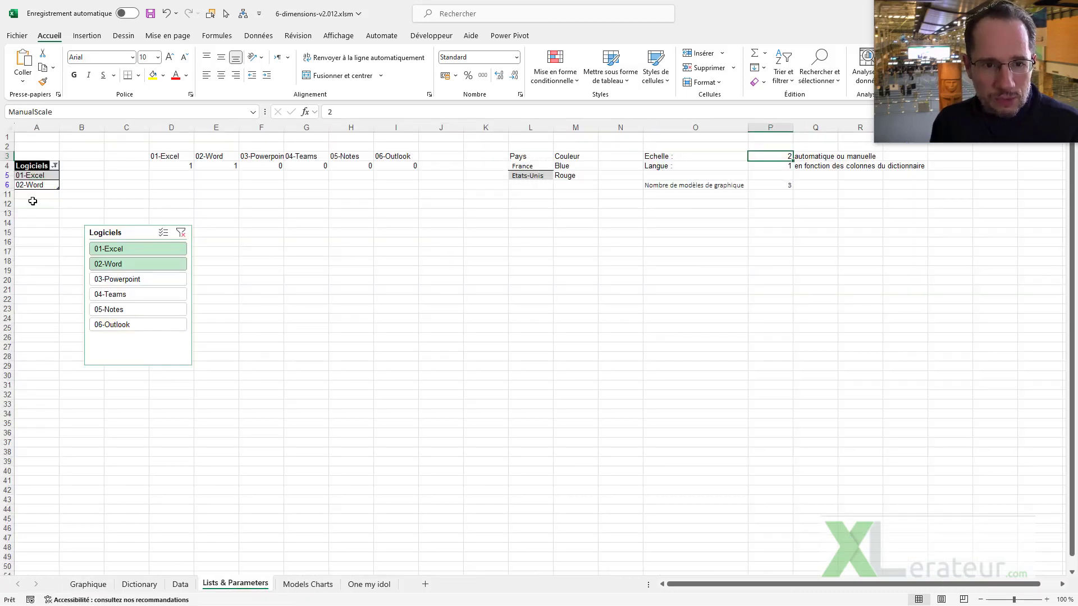
left_click(108, 585)
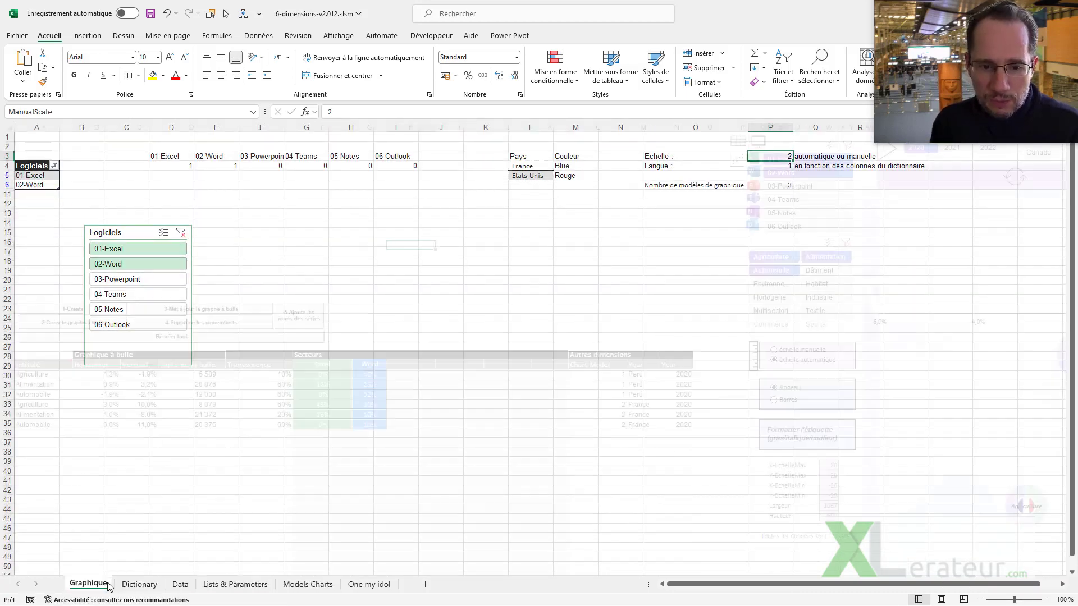
left_click(335, 363)
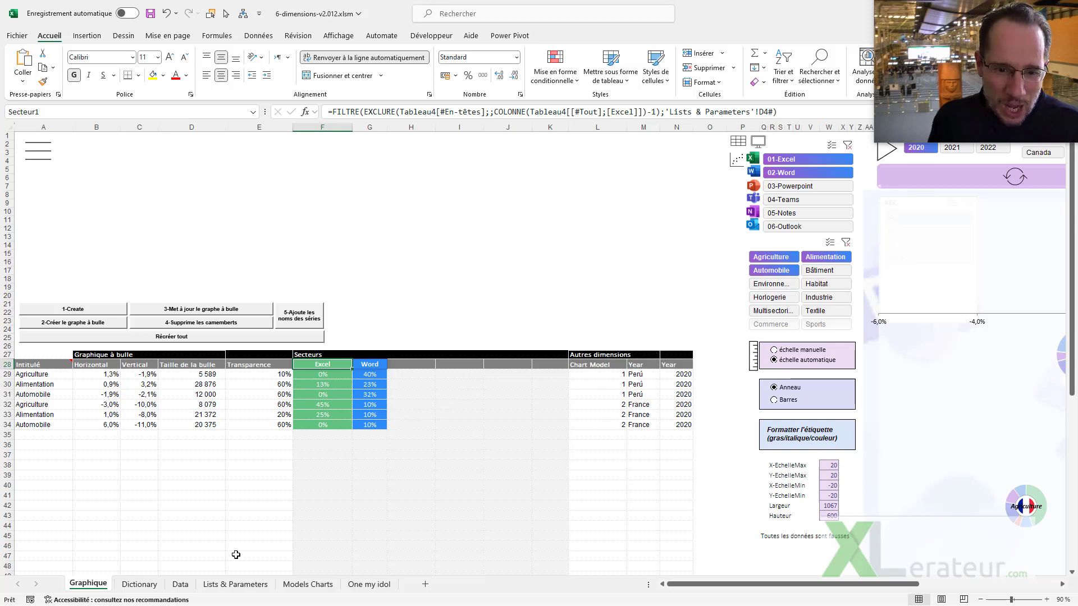
- Inspect the names of the Peru, France and Canada doughnut chart models on the Models Charts sheet
left_click(308, 584)
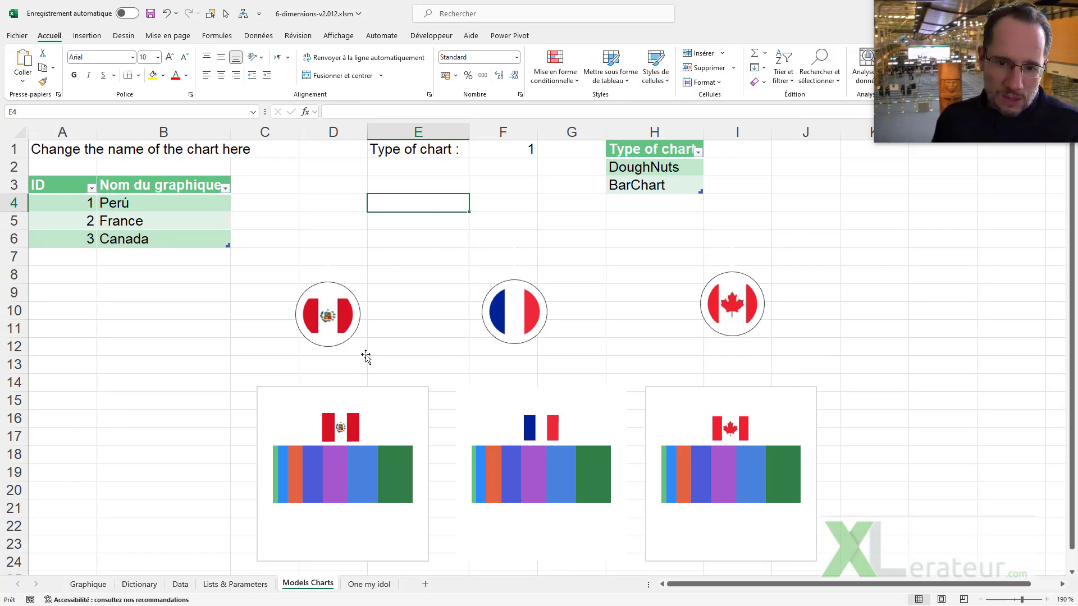
left_click(362, 282)
left_click(595, 290)
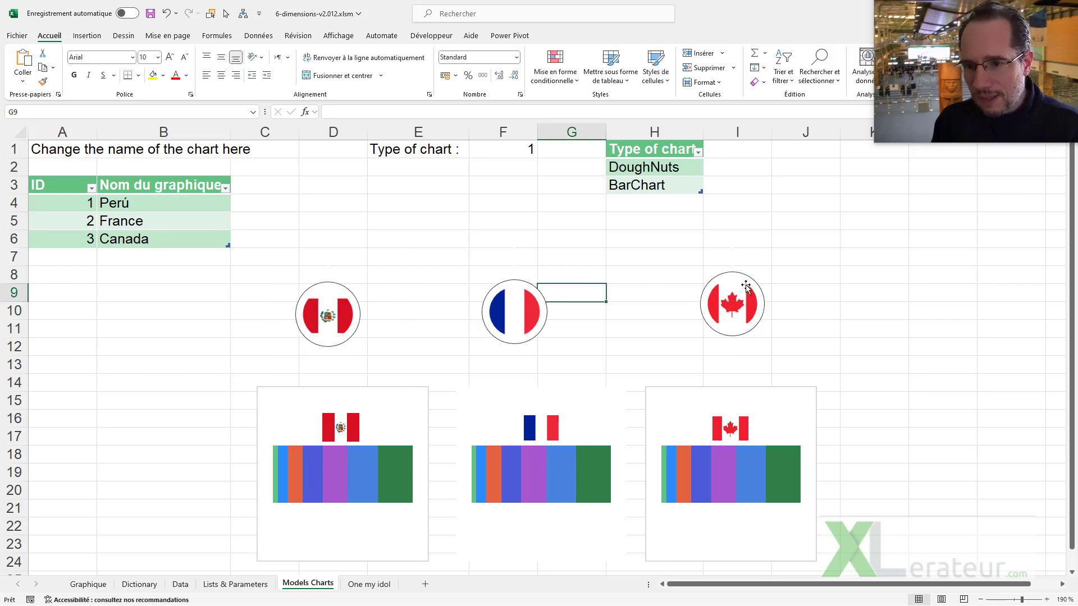
left_click(533, 273)
left_click(761, 265)
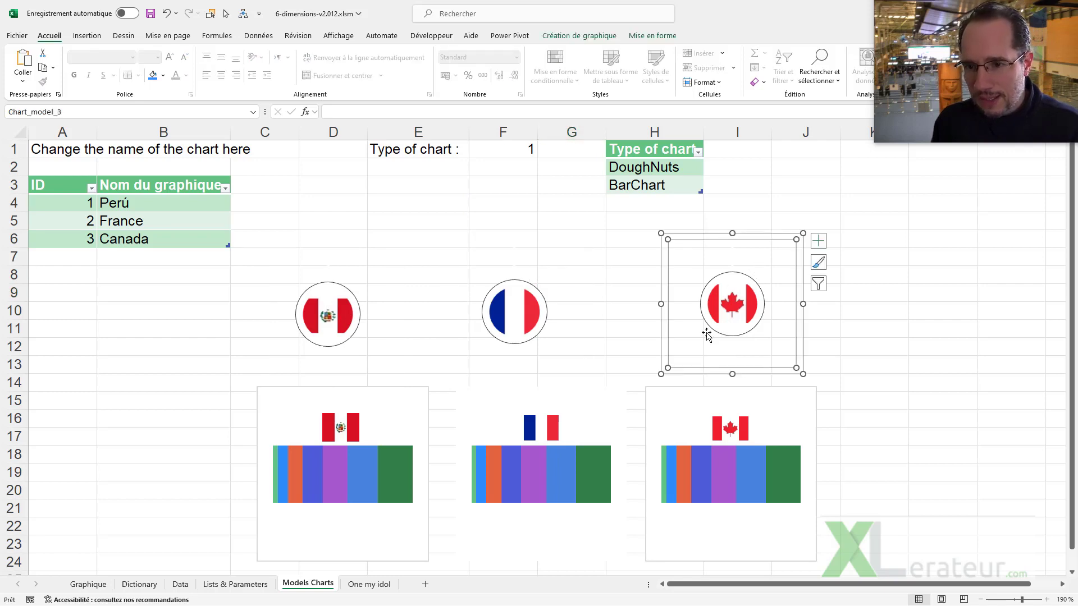
left_click(301, 279)
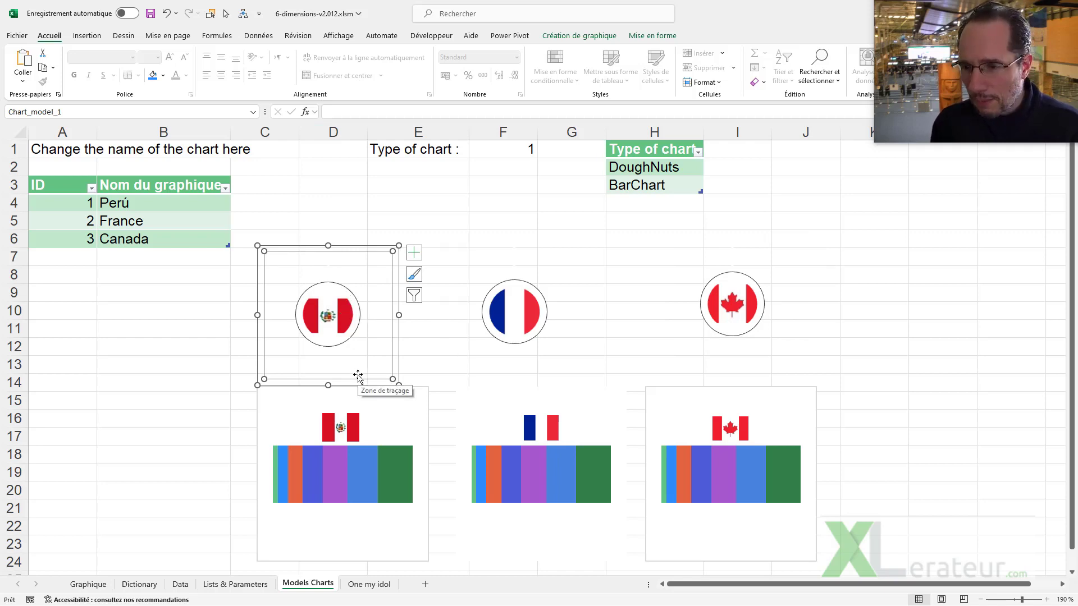
- Check the names of the bar chart models and compare them with those of the doughnut models
left_click(359, 396)
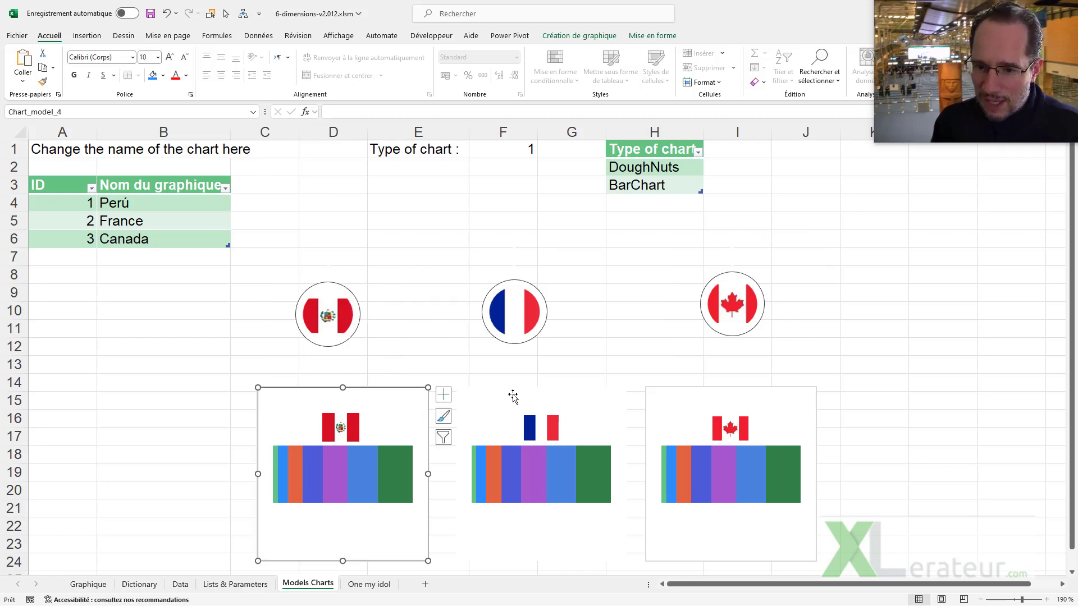
left_click(623, 408)
left_click(651, 412)
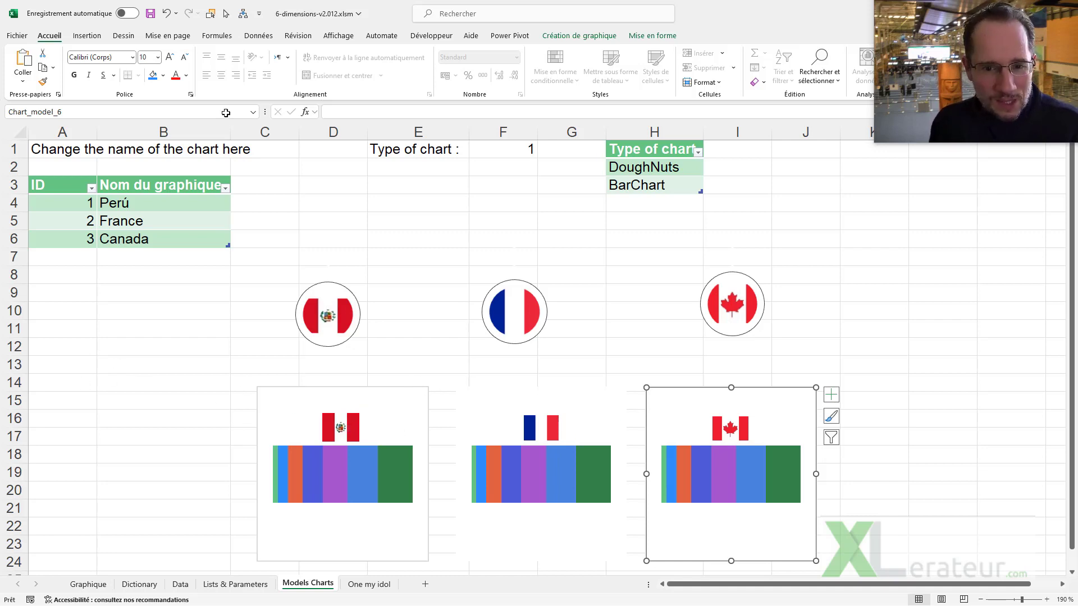
left_click(297, 281)
left_click(301, 250)
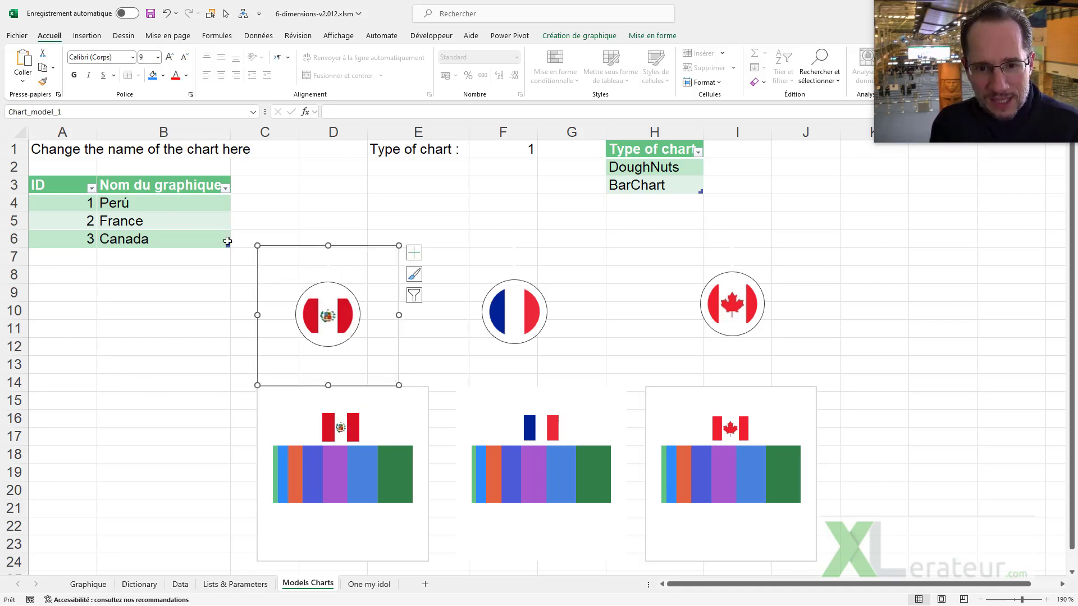
left_click(463, 252)
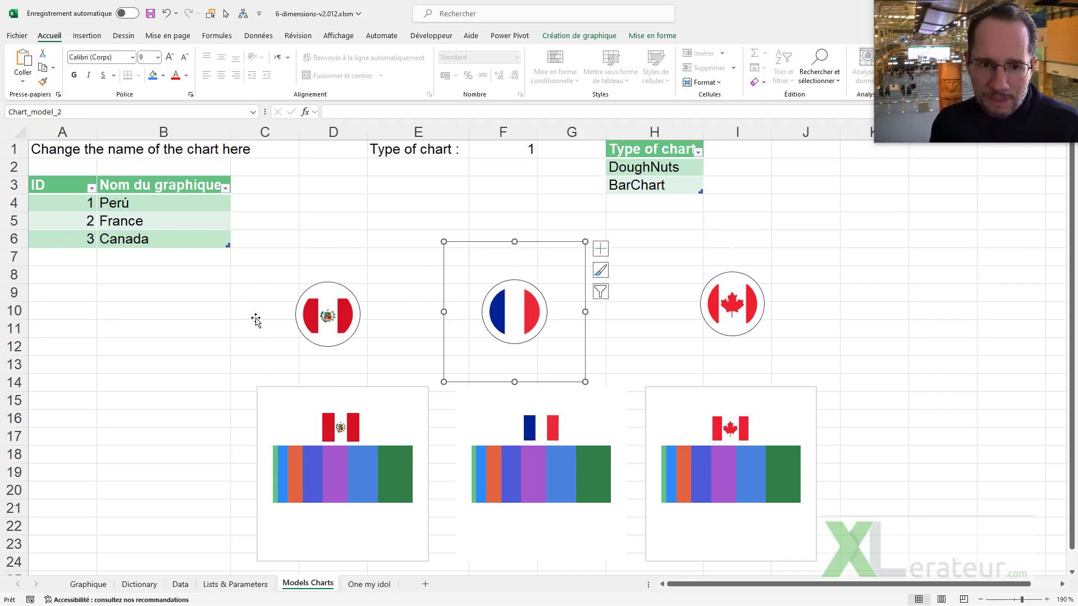
left_click(260, 391)
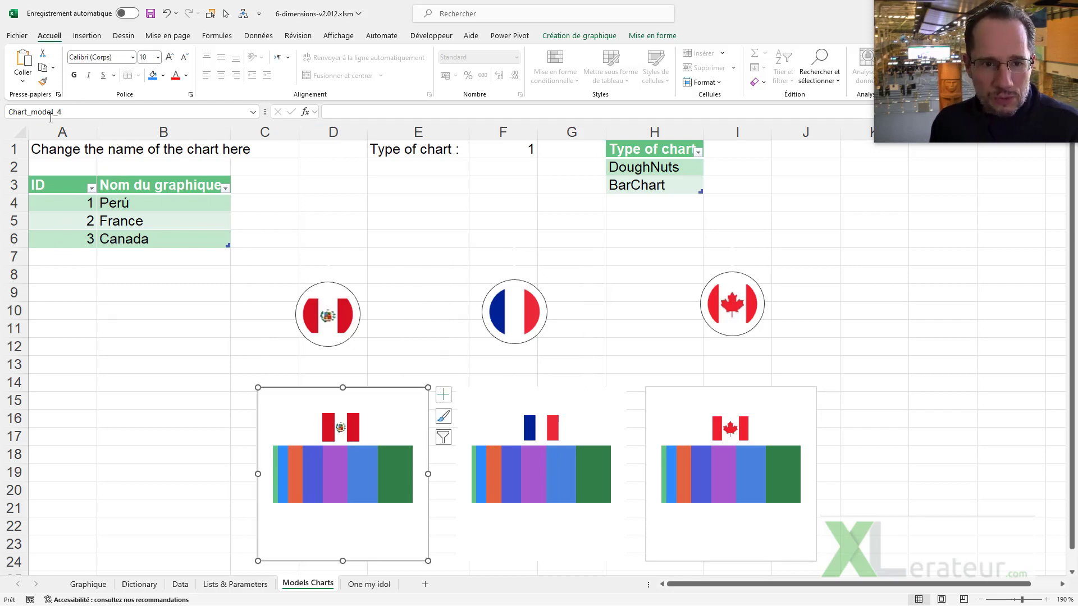
- Switch the chart type to Barres on Graphique, and check the ID formula in A4:A6 on Models Charts
left_click(496, 155)
left_click(88, 584)
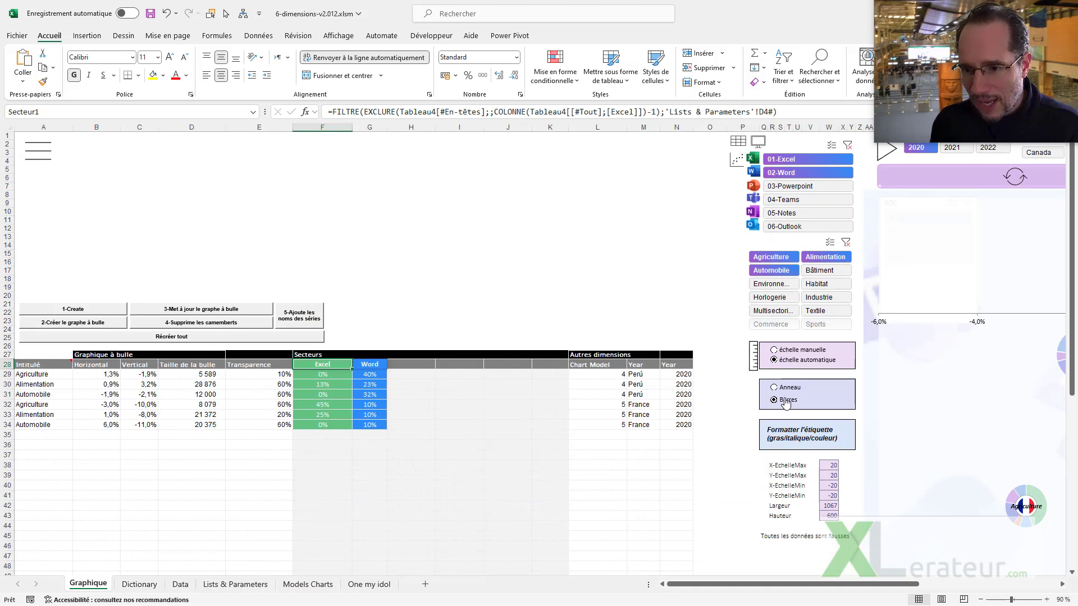
left_click(235, 584)
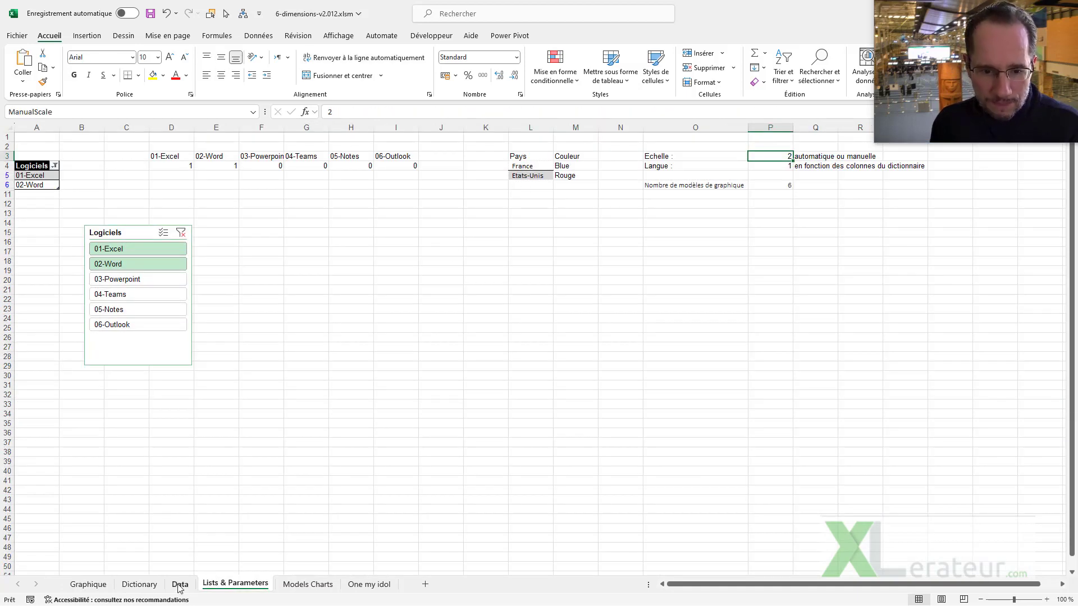
left_click(291, 584)
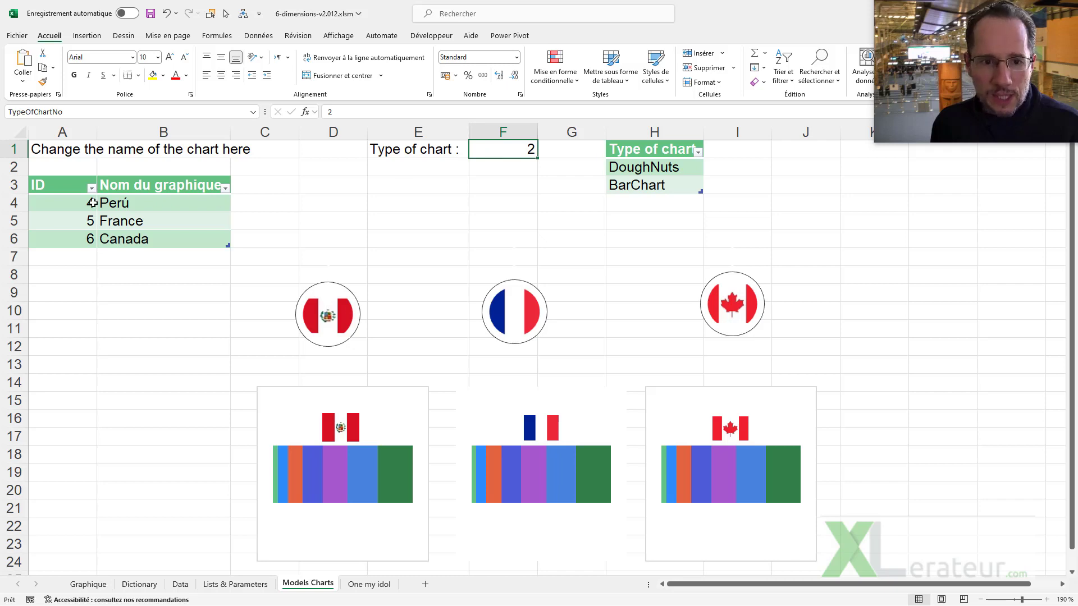
left_click_drag(92, 202, 70, 241)
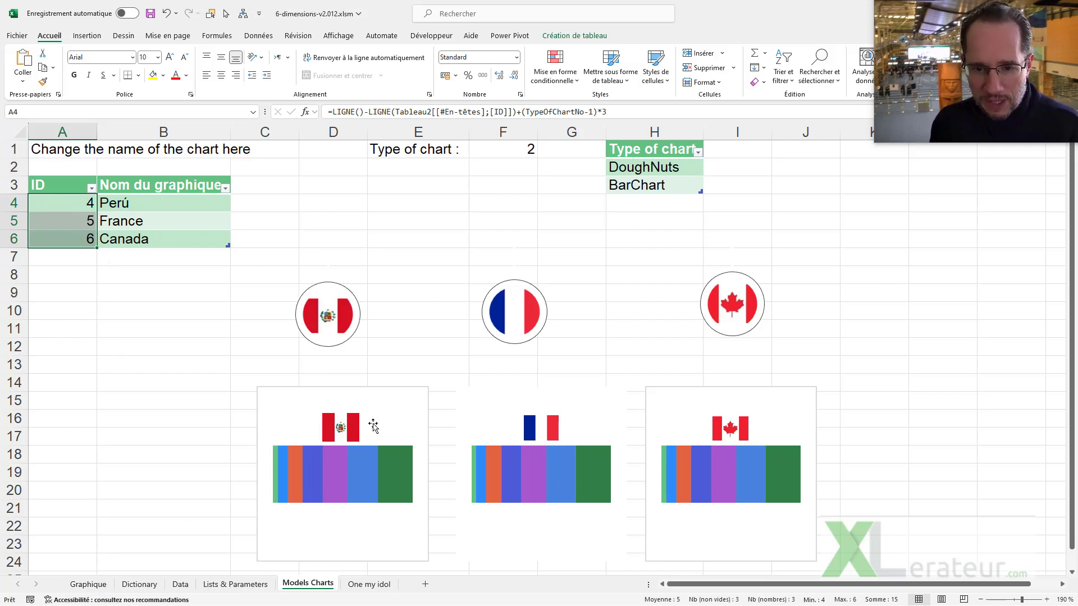
- Check the bar chart model names, and examine the FILTRE formula behind the Chart Model values in L29:L34 on Graphique
left_click(292, 398)
left_click(546, 392)
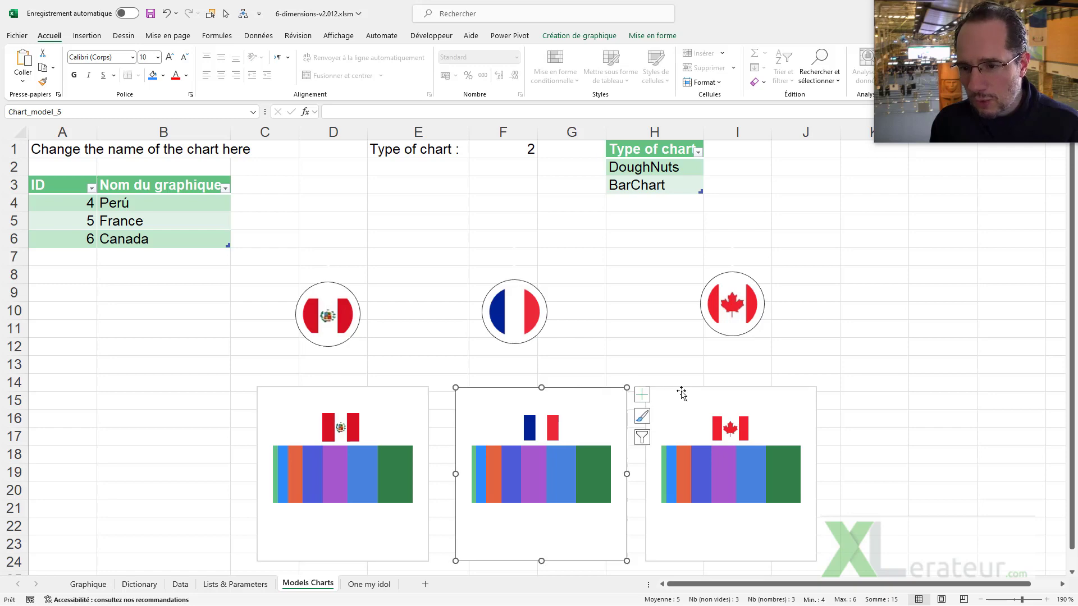
left_click(680, 394)
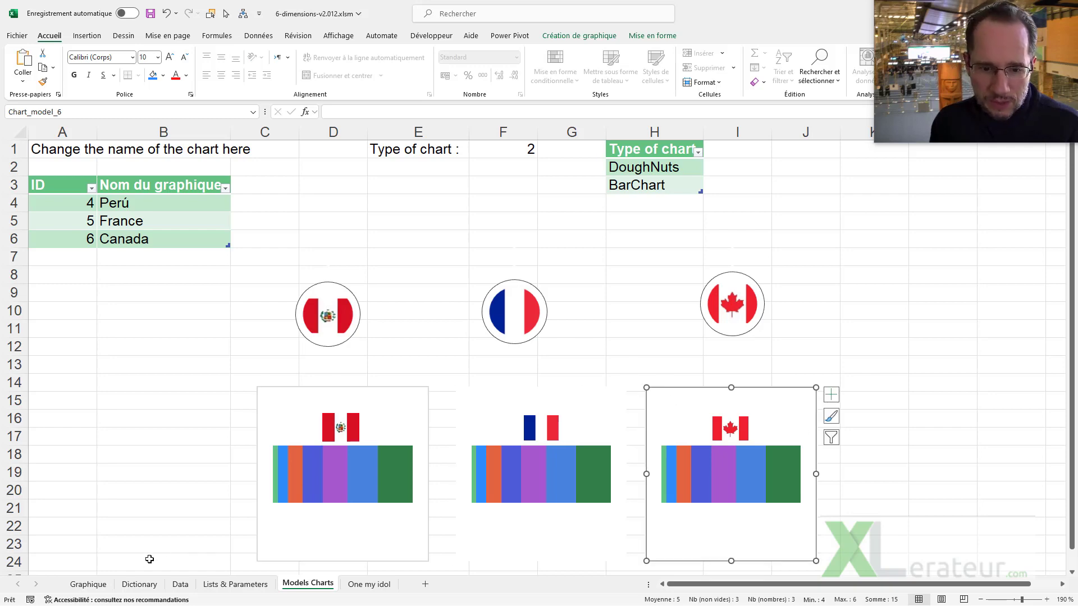
left_click(88, 585)
left_click_drag(607, 376, 606, 425)
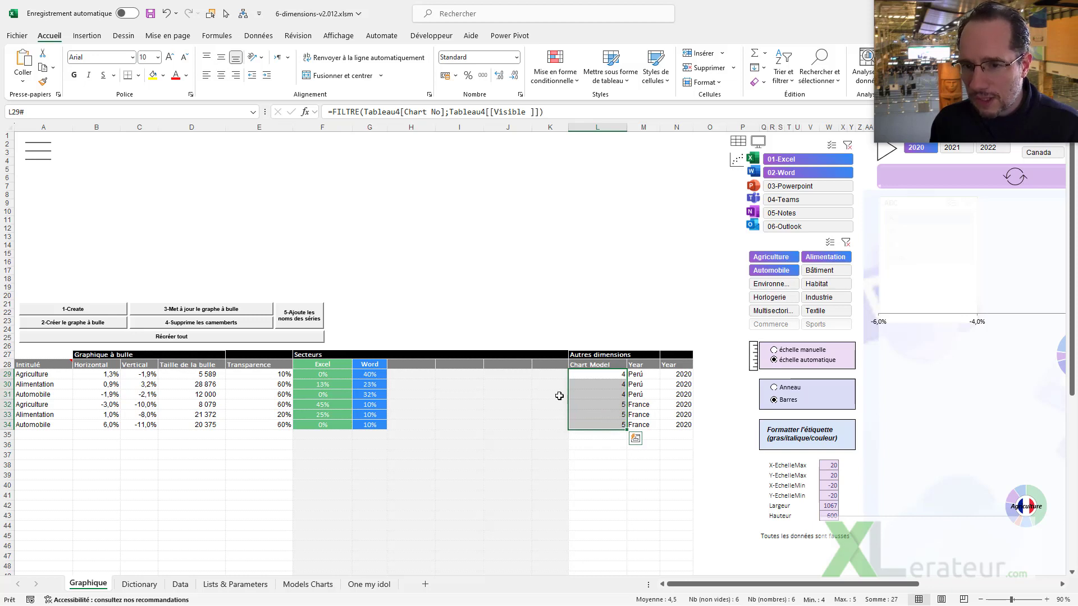
left_click(635, 375)
left_click(608, 377)
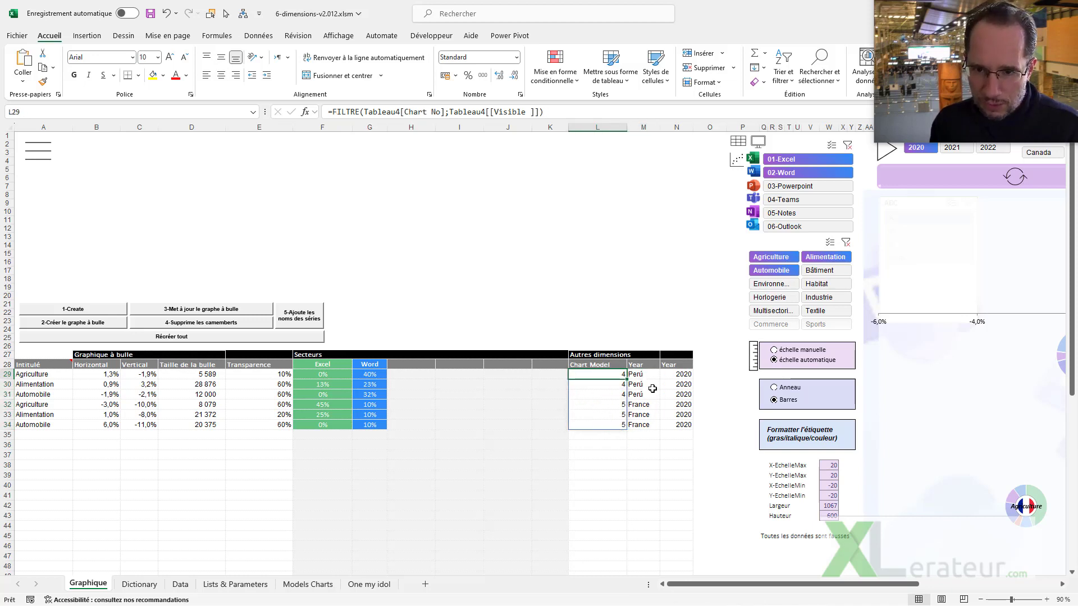
- Examine the RECHERCHEX formula in the Data sheet's Chart No column and its lookup table on Models Charts
left_click(180, 584)
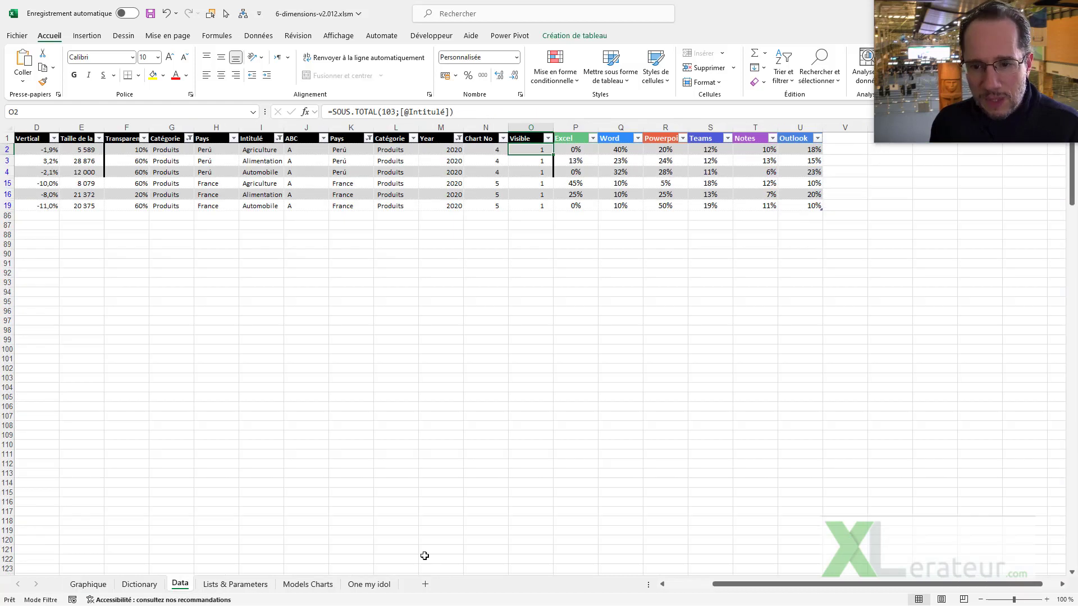
left_click(488, 152)
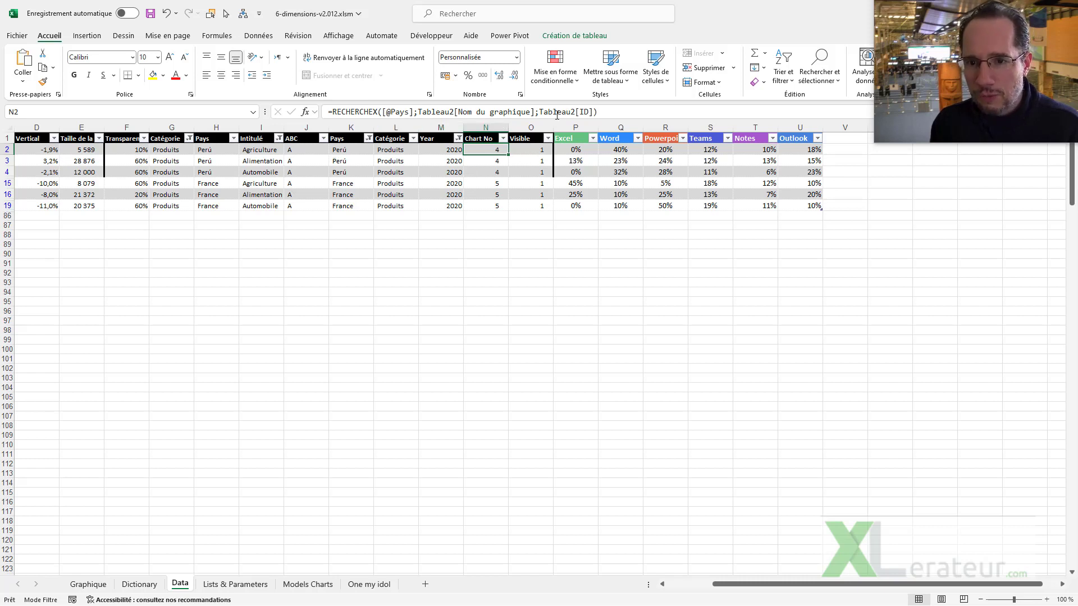
left_click(235, 584)
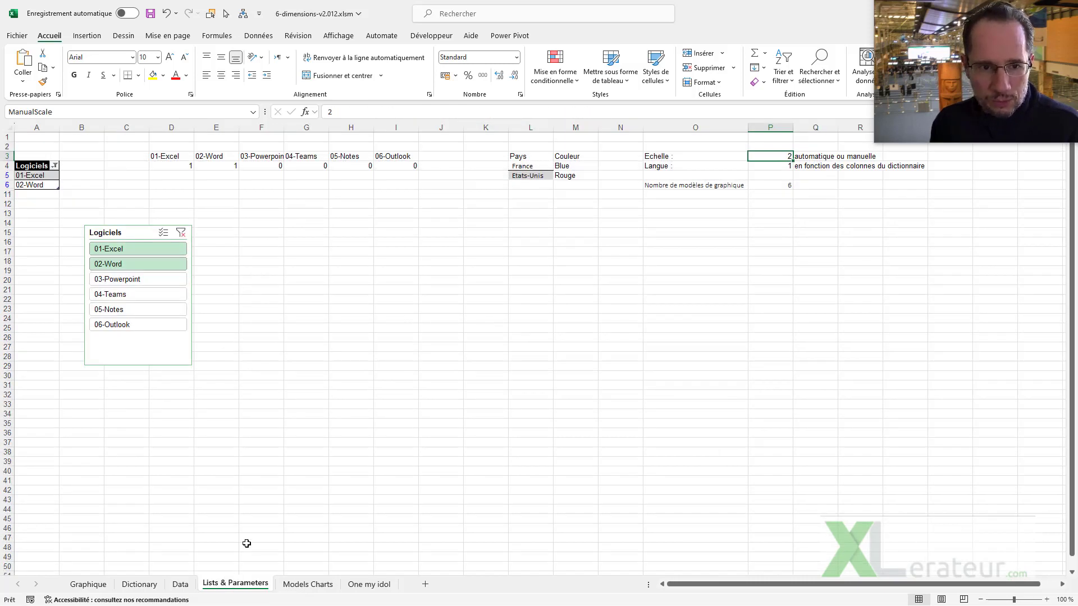
left_click(311, 584)
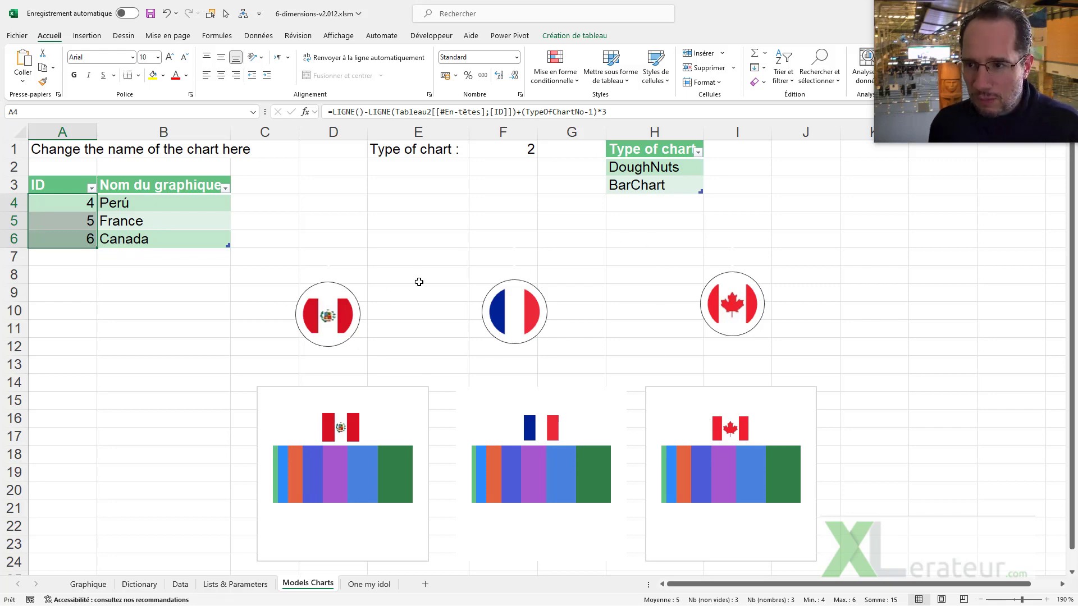
- Insert a bubble chart on Graphique from the Intitulé, Horizontal, Vertical and Taille de la bulle data in A28:D34
left_click(89, 584)
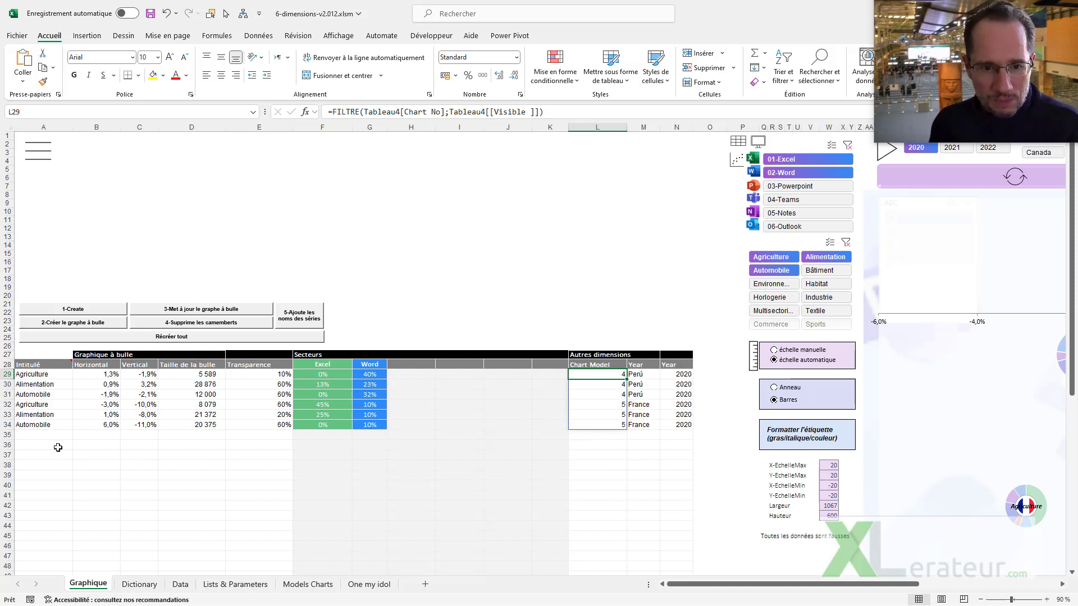
left_click_drag(50, 364, 209, 422)
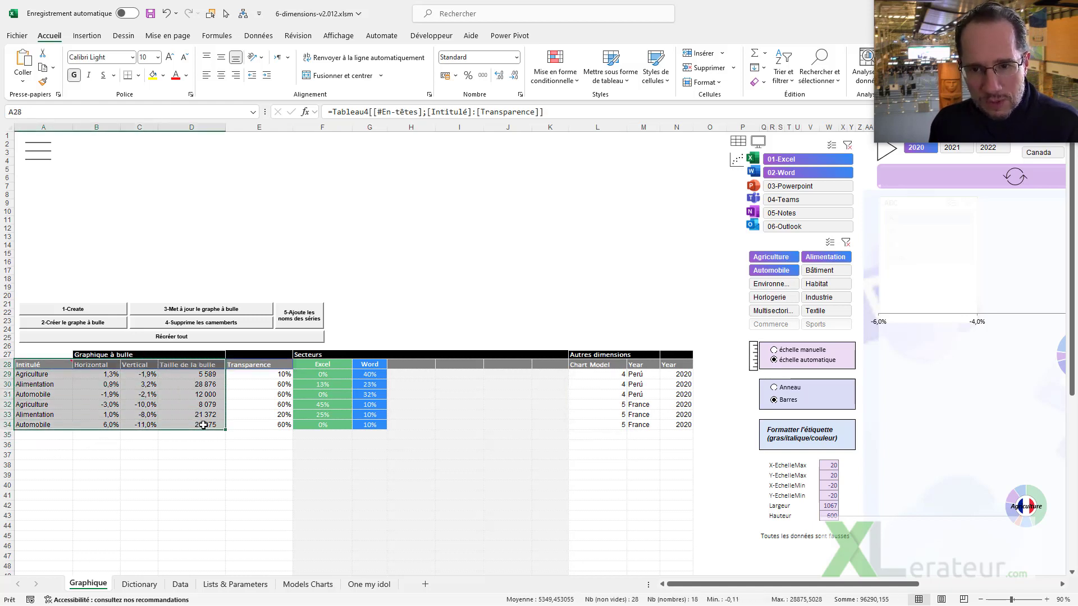
left_click(87, 35)
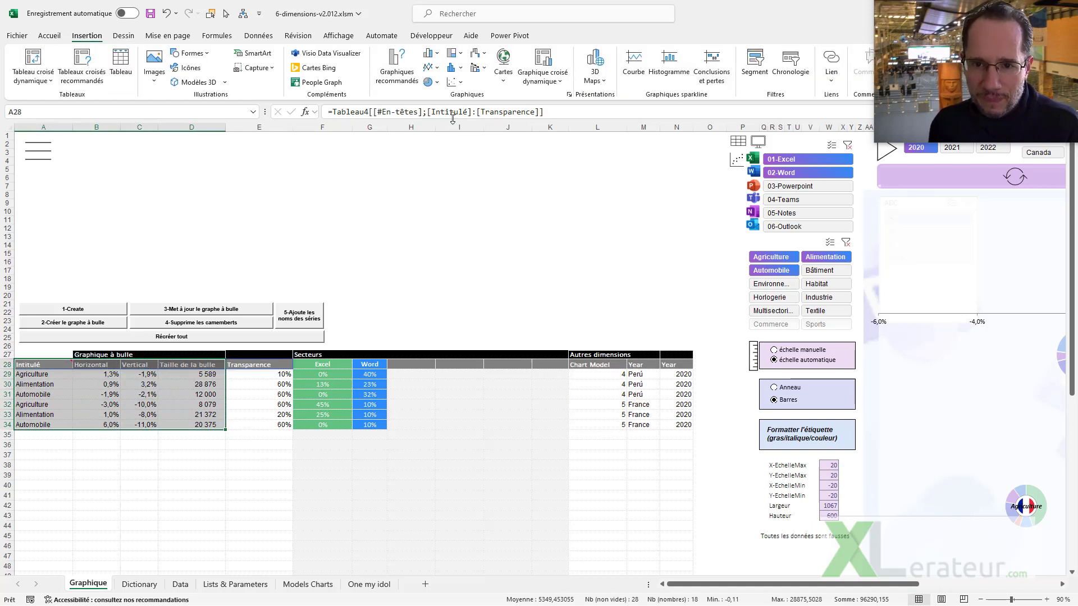
left_click(431, 82)
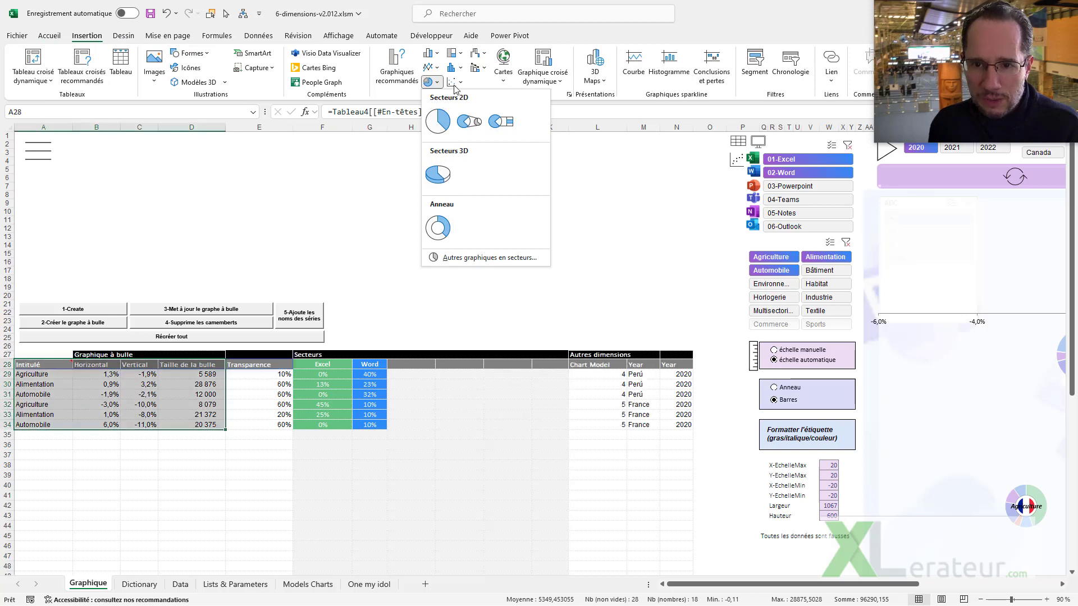
left_click(455, 82)
left_click(461, 206)
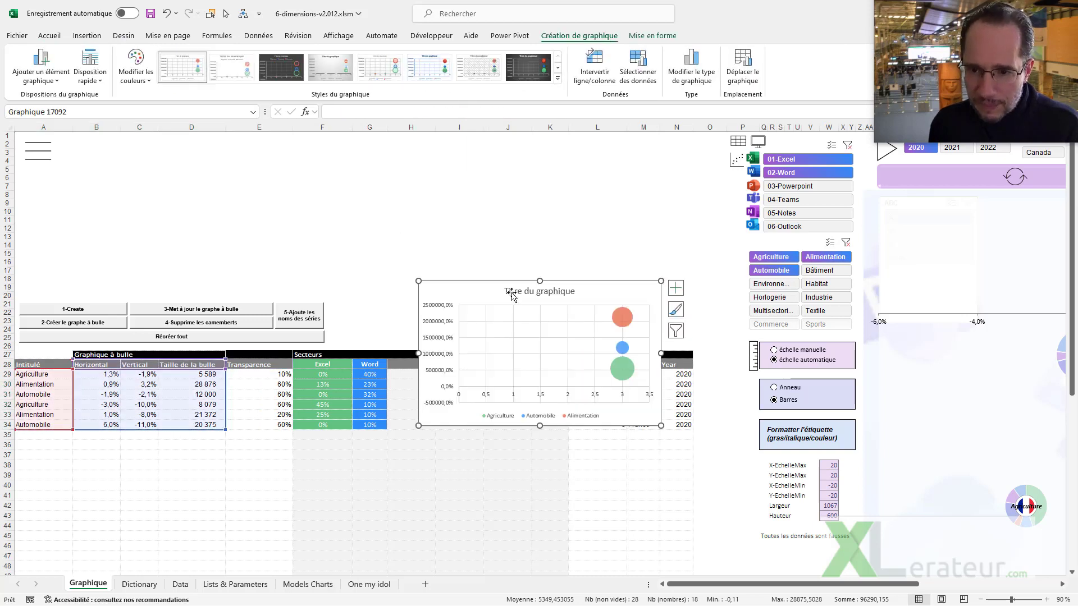
- Switch the bubble chart's rows and columns, and place the chart in the empty area above the Secteurs table
left_click_drag(471, 279, 371, 134)
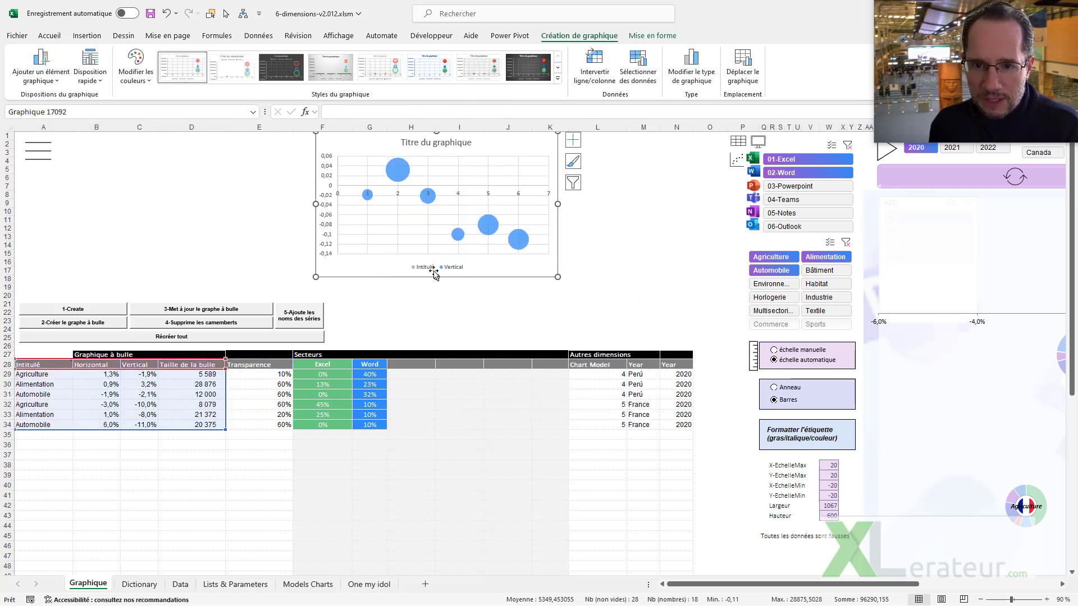
left_click_drag(388, 276, 389, 305)
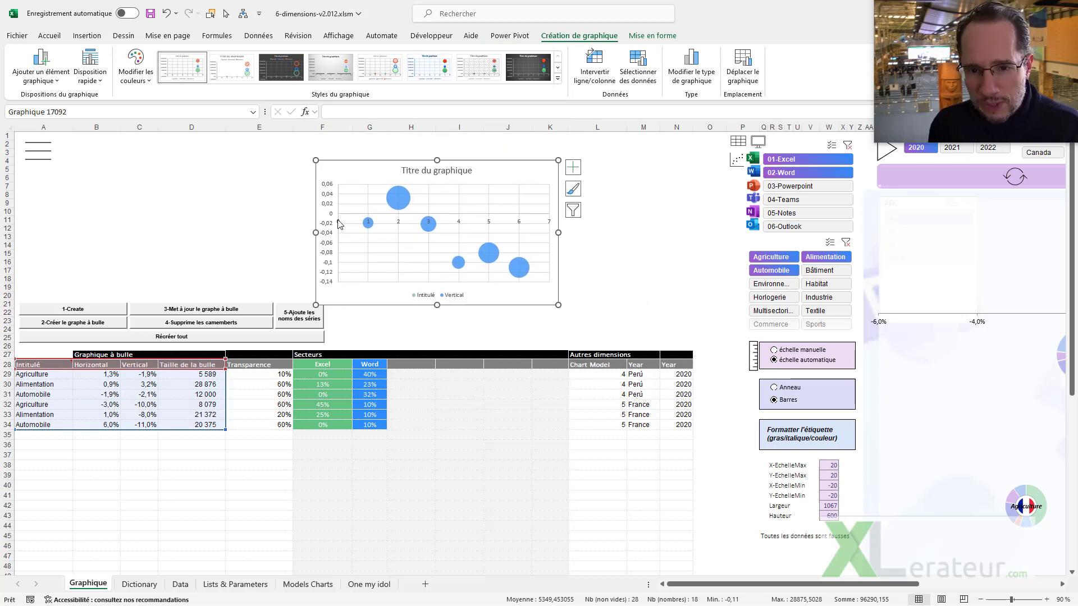
- Edit the bubble chart's Vertical series to take its X values from the Horizontal column, Graphique!$B$29:$B$34
left_click(638, 67)
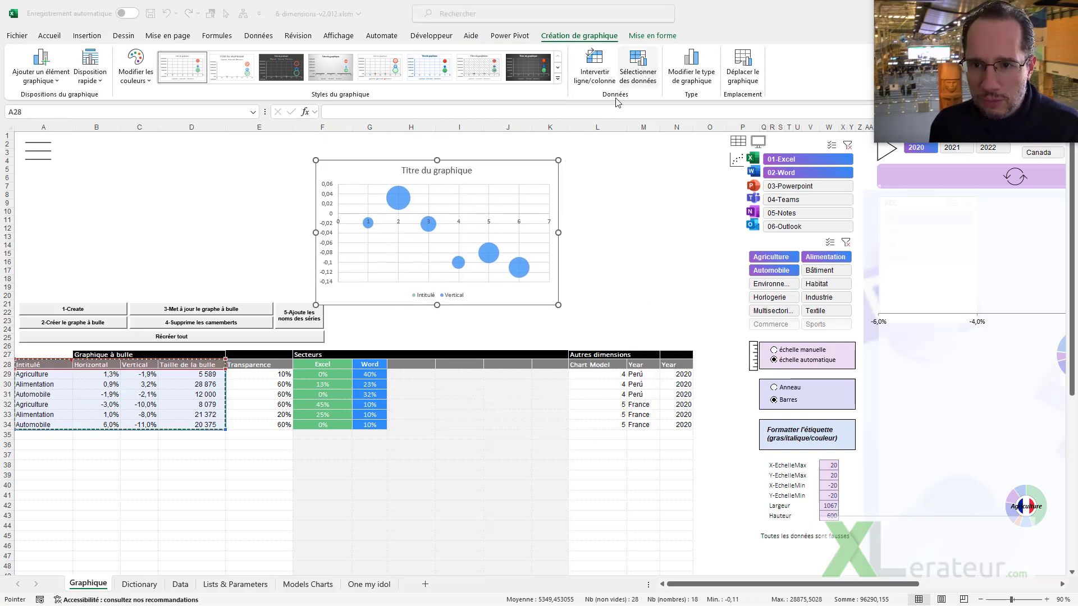
left_click_drag(449, 398, 599, 220)
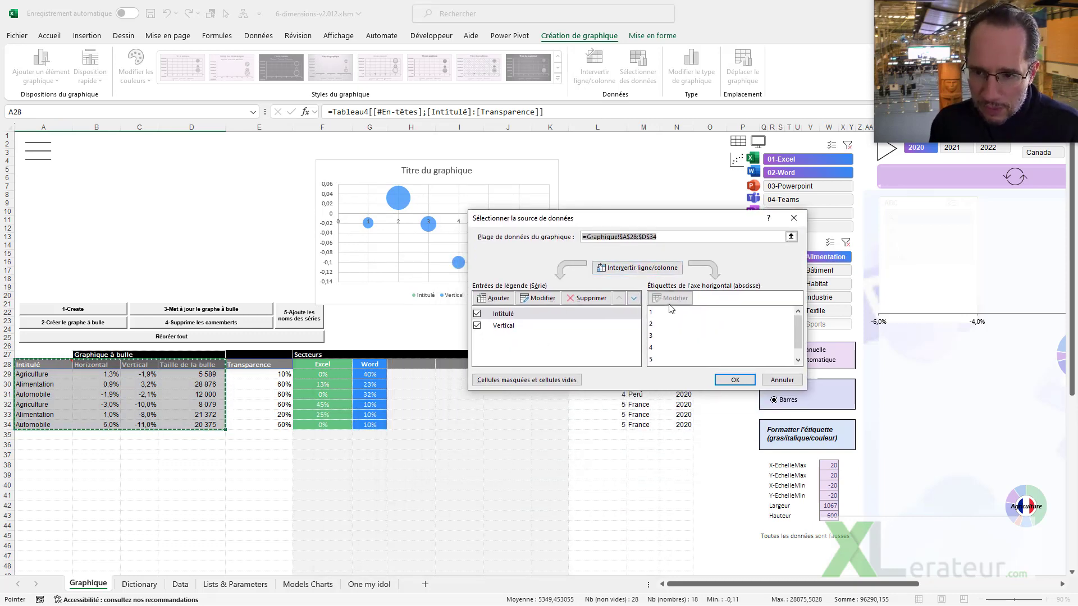
left_click(507, 302)
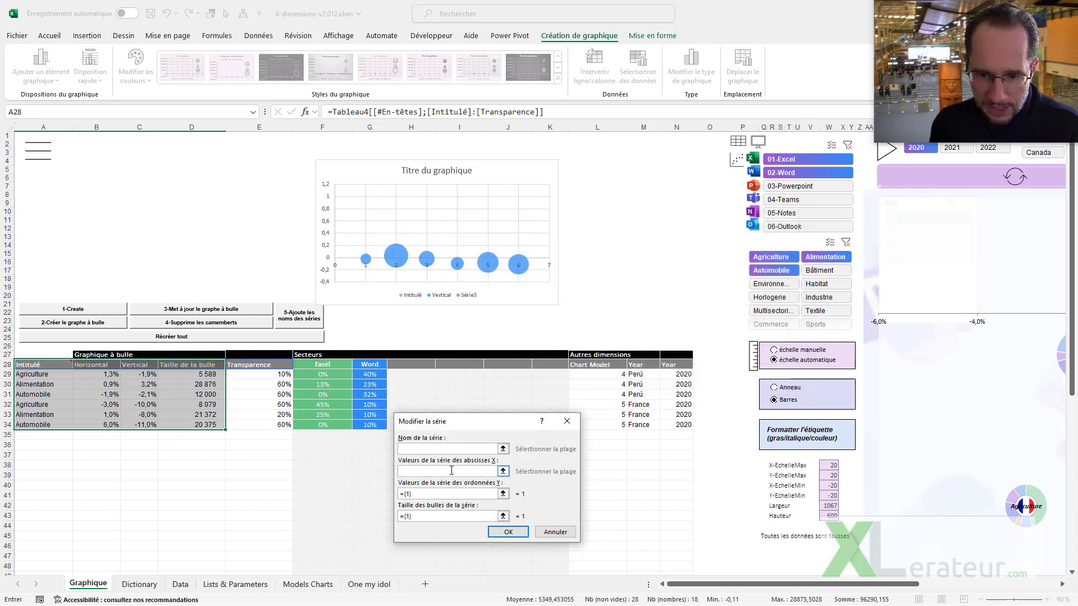
left_click(555, 532)
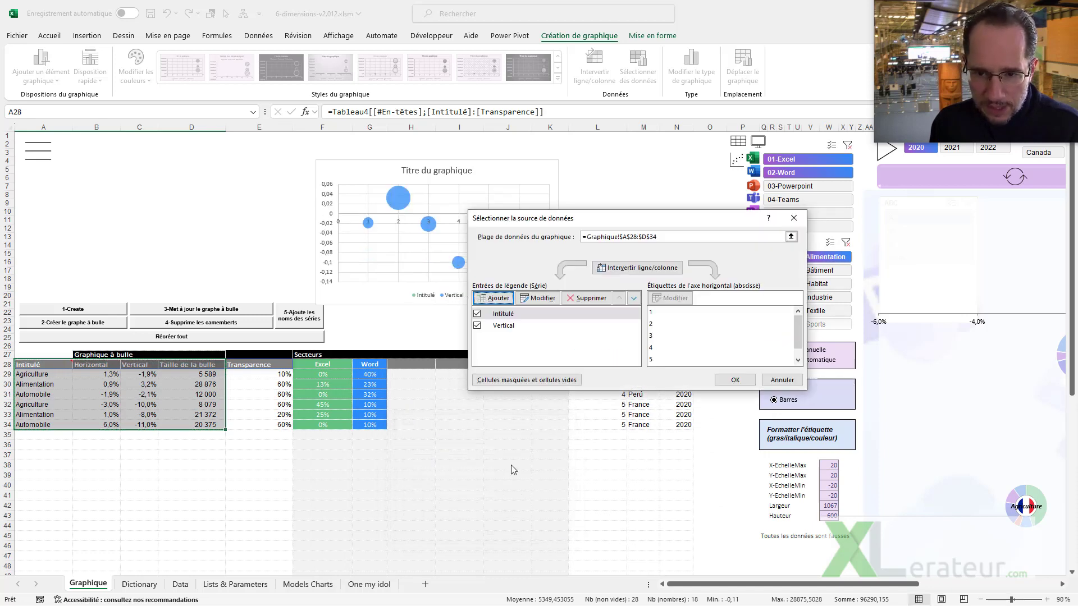
left_click(496, 326)
left_click(538, 298)
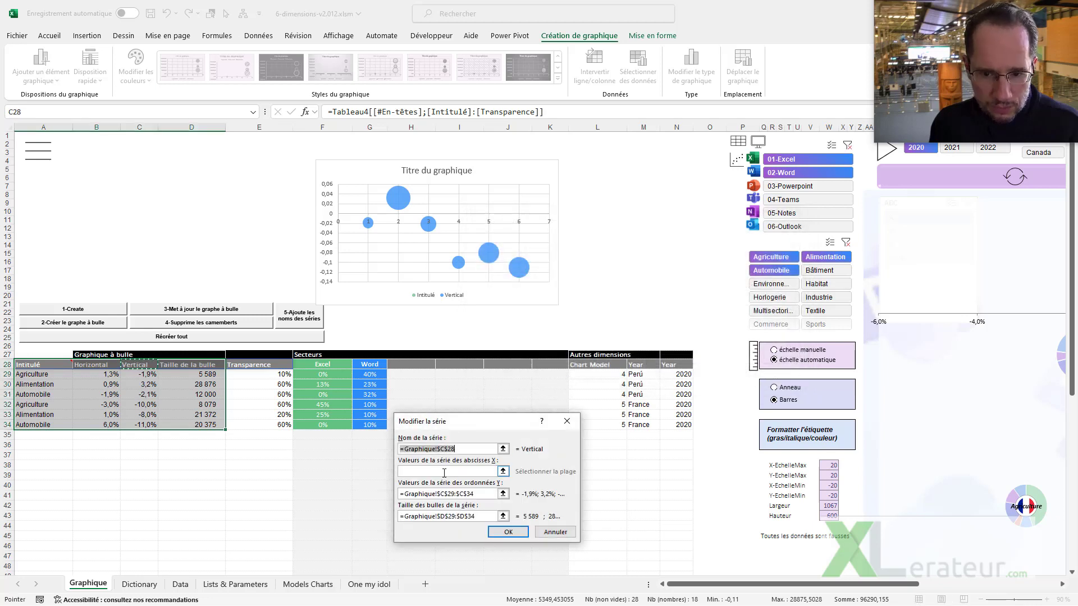
left_click(444, 473)
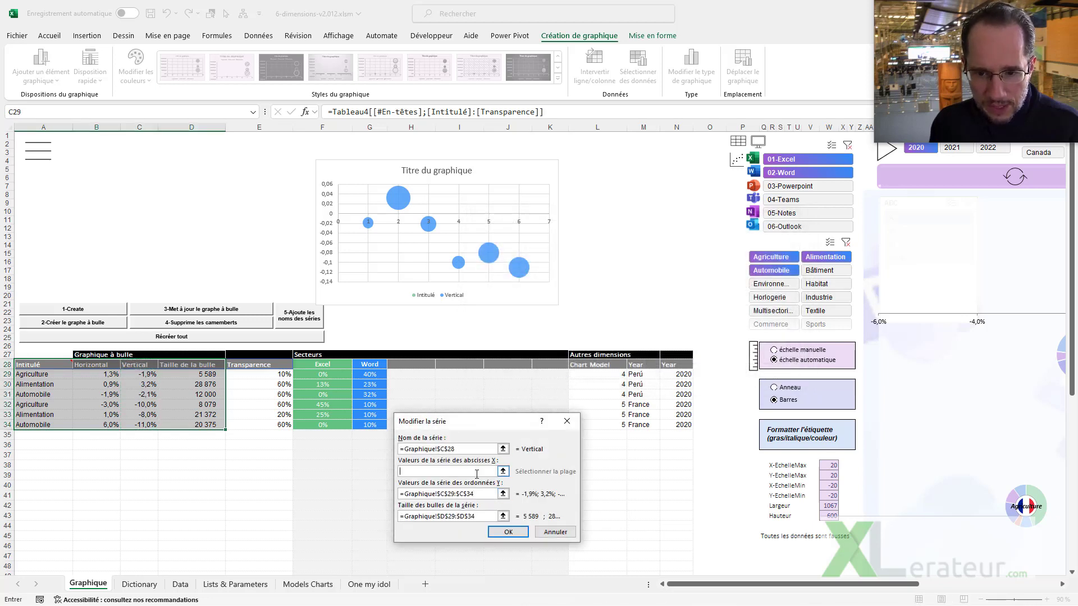
left_click_drag(98, 375, 98, 425)
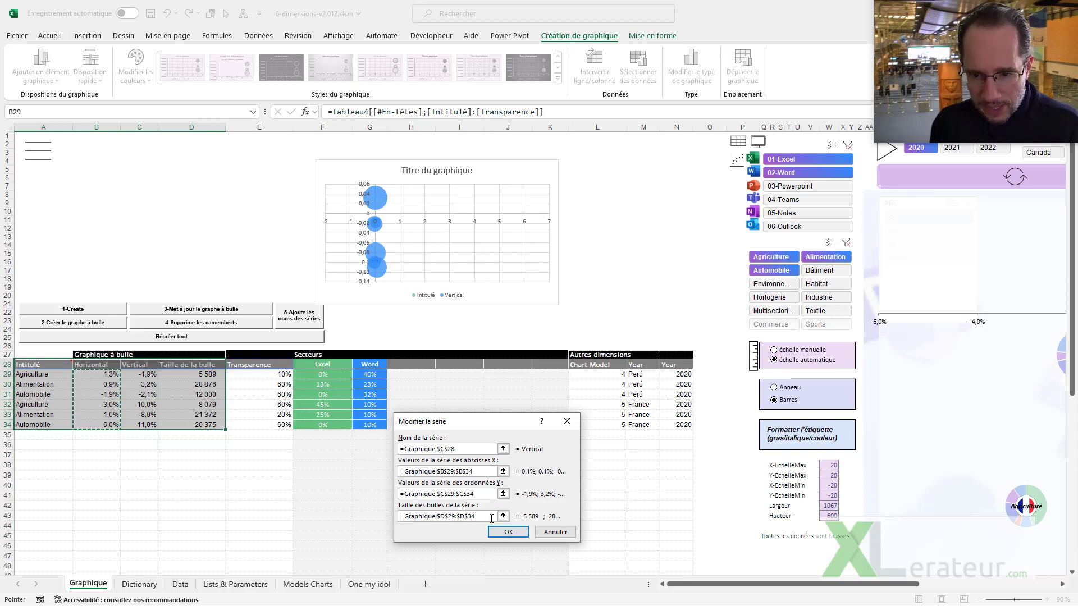
left_click(508, 531)
left_click(735, 380)
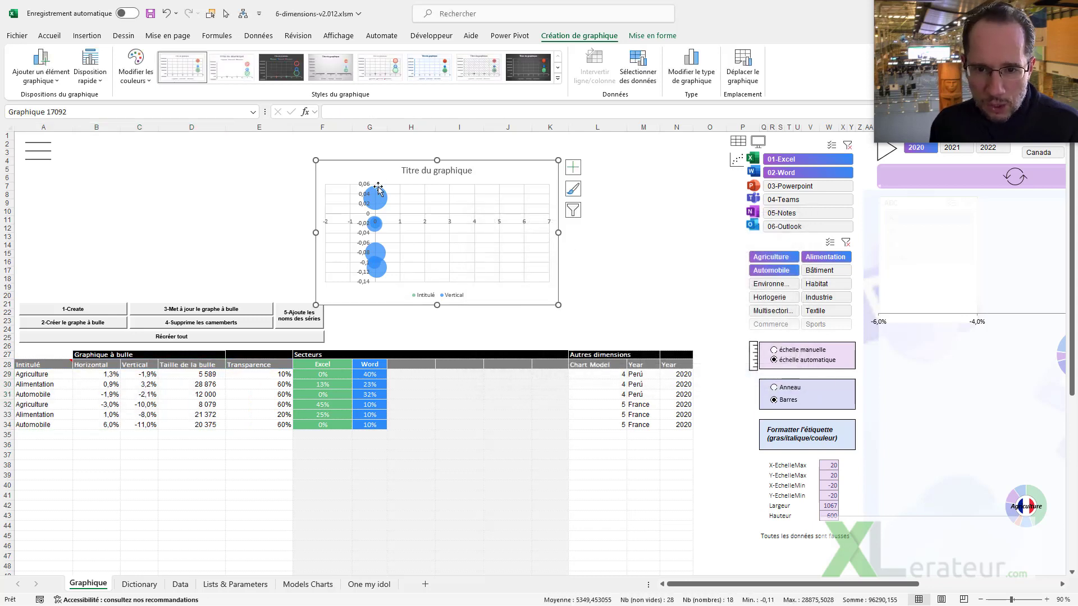
- Remove the Intitulé series from the bubble chart's data source
left_click(638, 65)
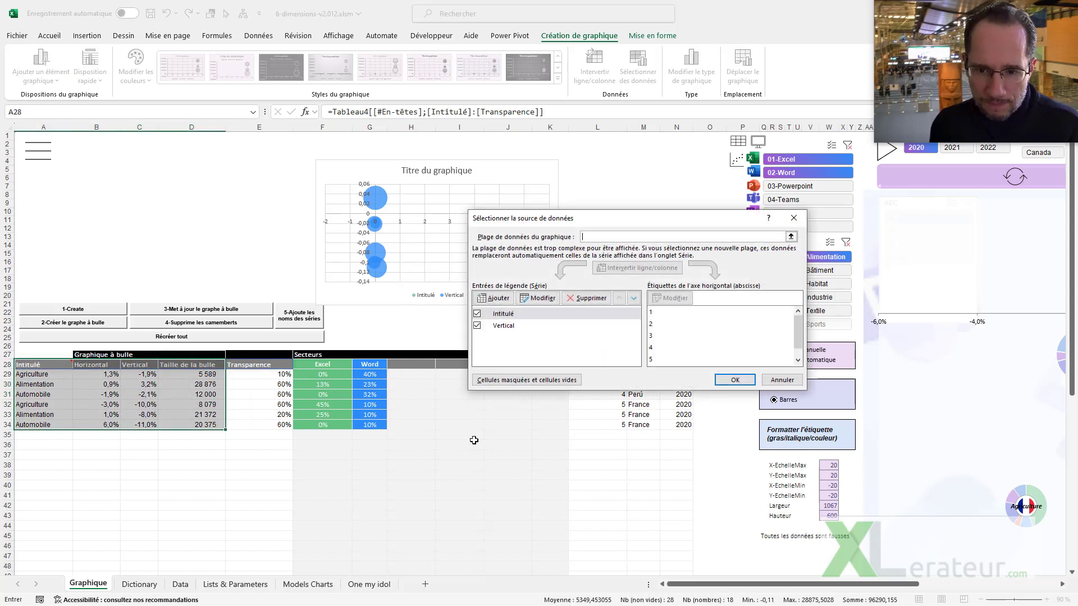
left_click(587, 298)
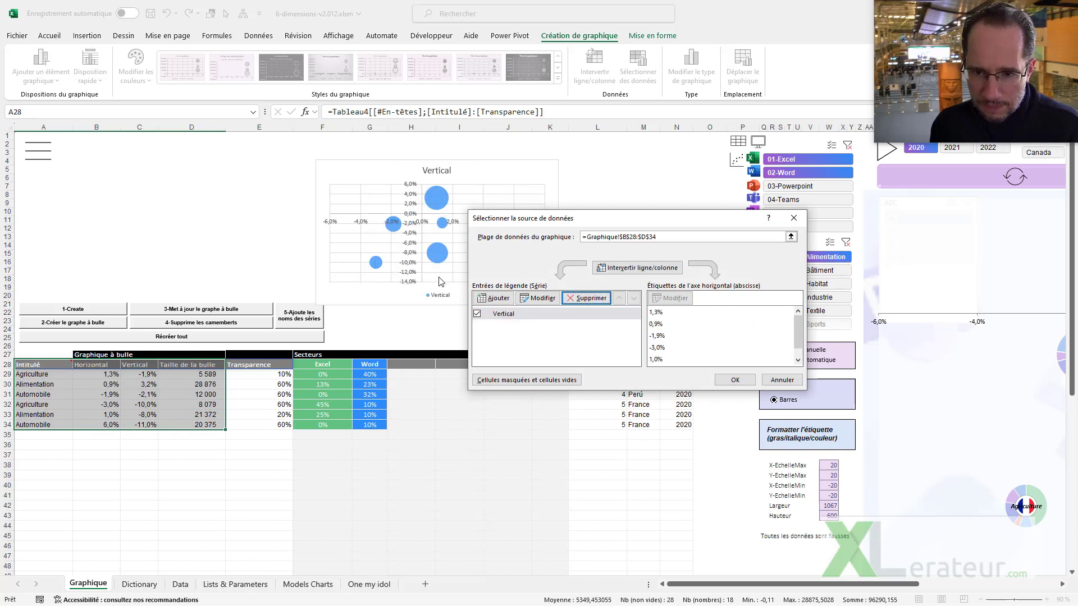
left_click(733, 378)
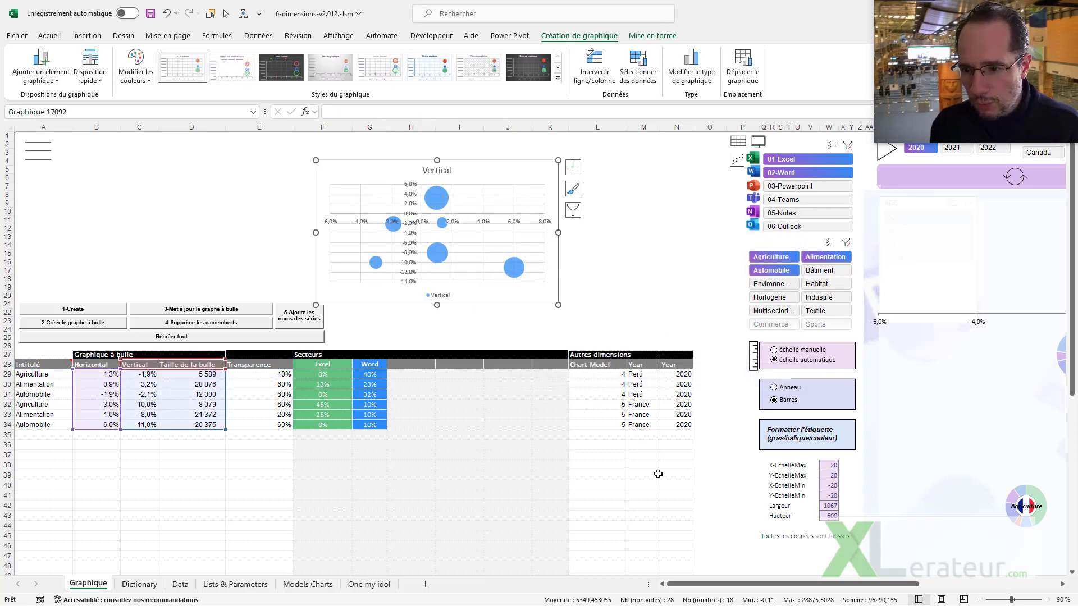
- Compare the new bubble chart's bubble positions and sizes with those in the finished multidimensional chart
left_click_drag(793, 582, 740, 597)
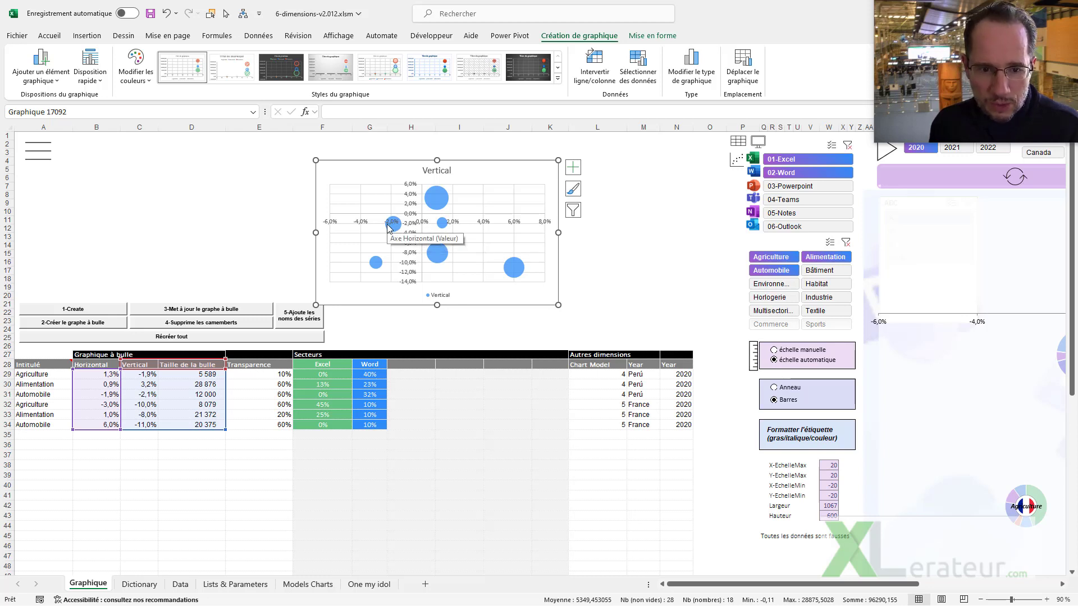
mouse_move(392, 231)
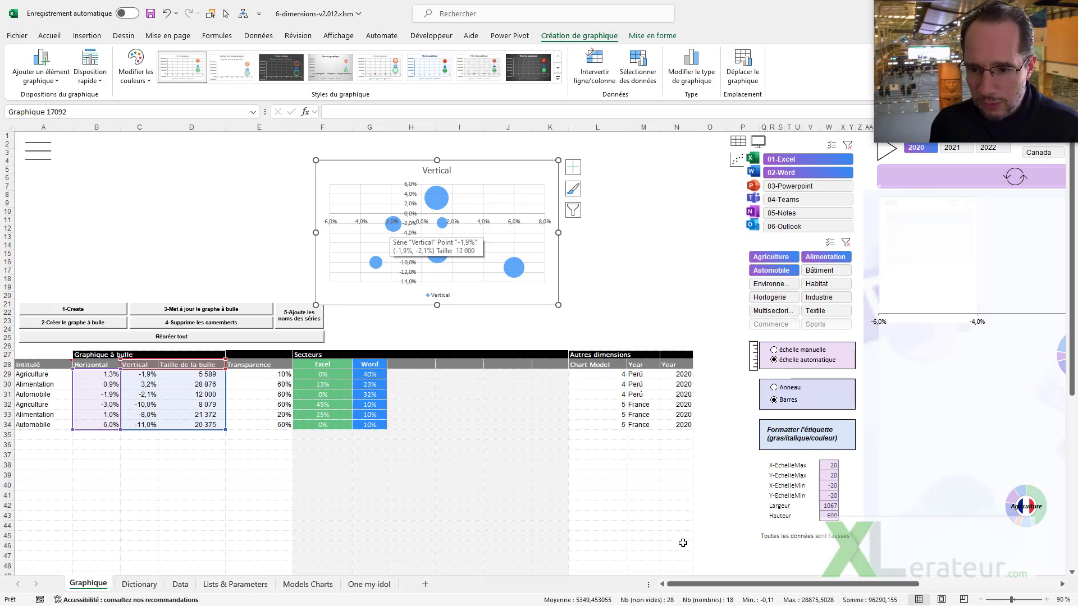
left_click_drag(726, 583, 830, 583)
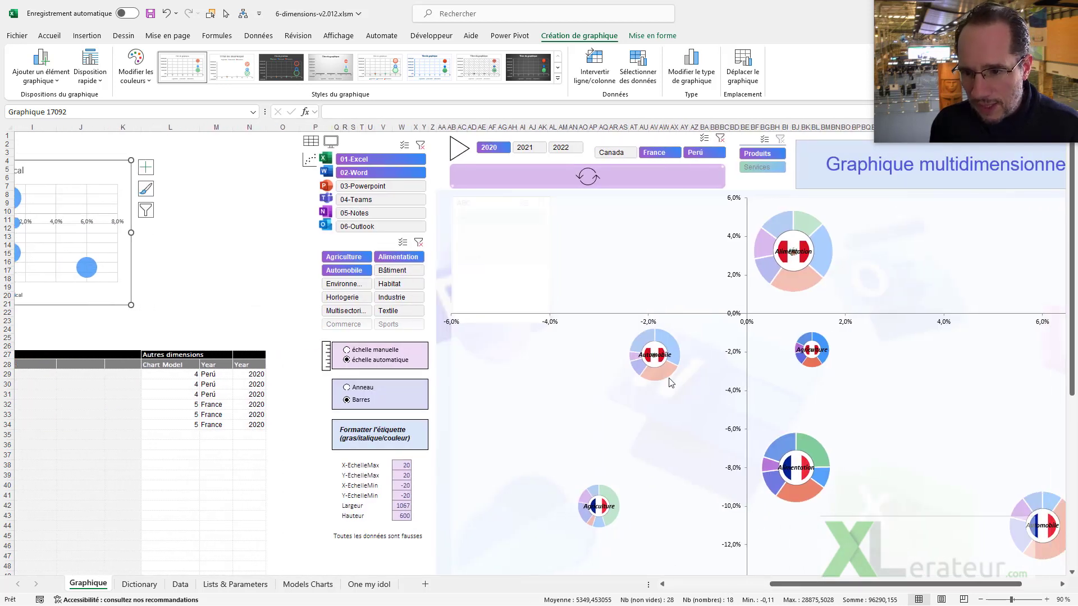
left_click(761, 587)
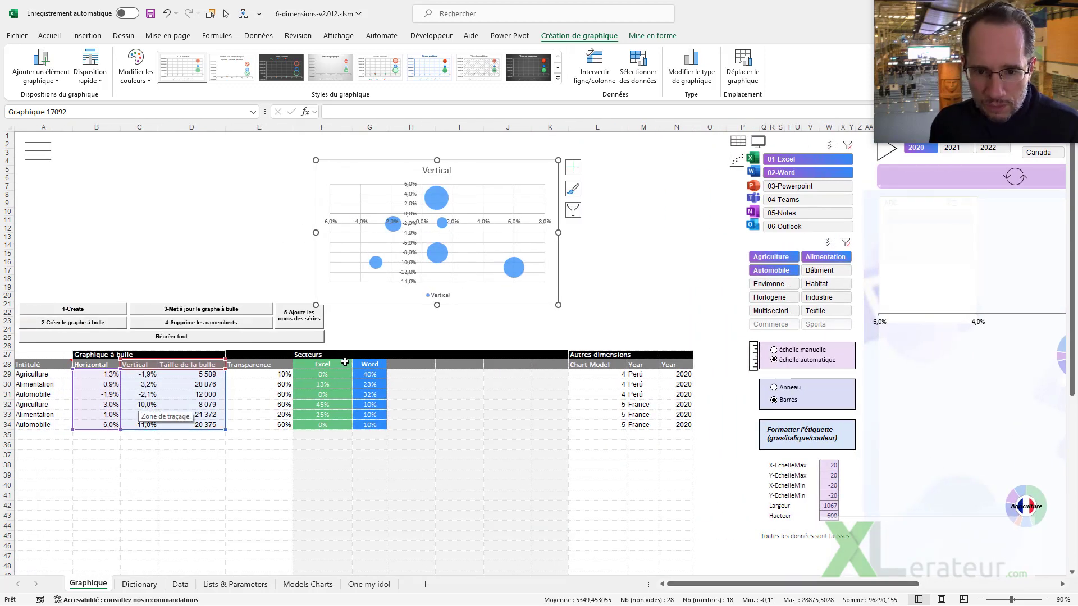
- Insert a 2D pie chart from the Excel and Word headers and first-row values in F28:G29
left_click_drag(344, 362, 363, 374)
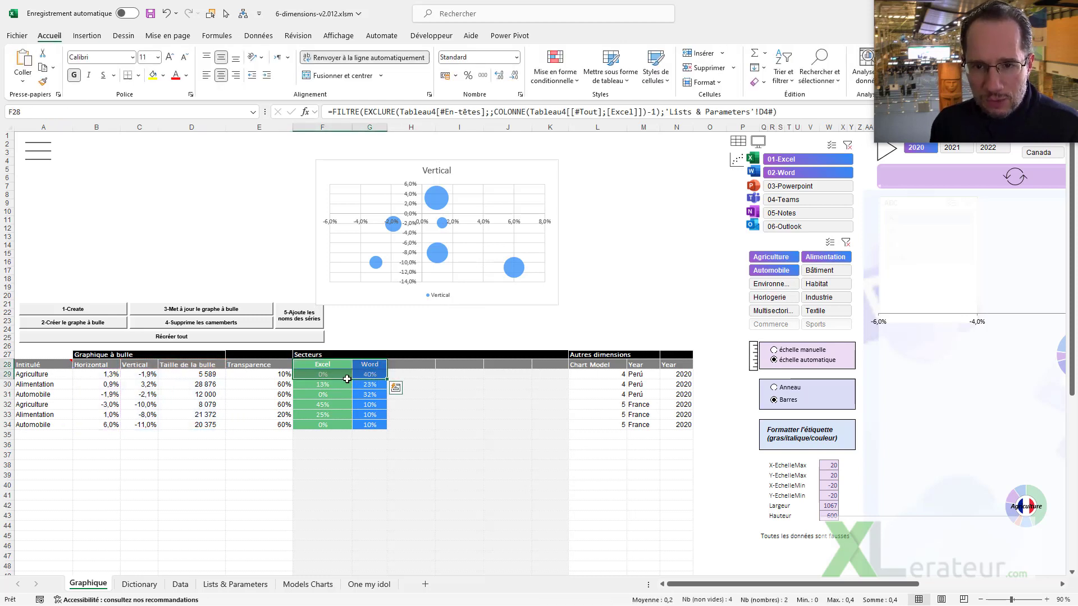
left_click(87, 35)
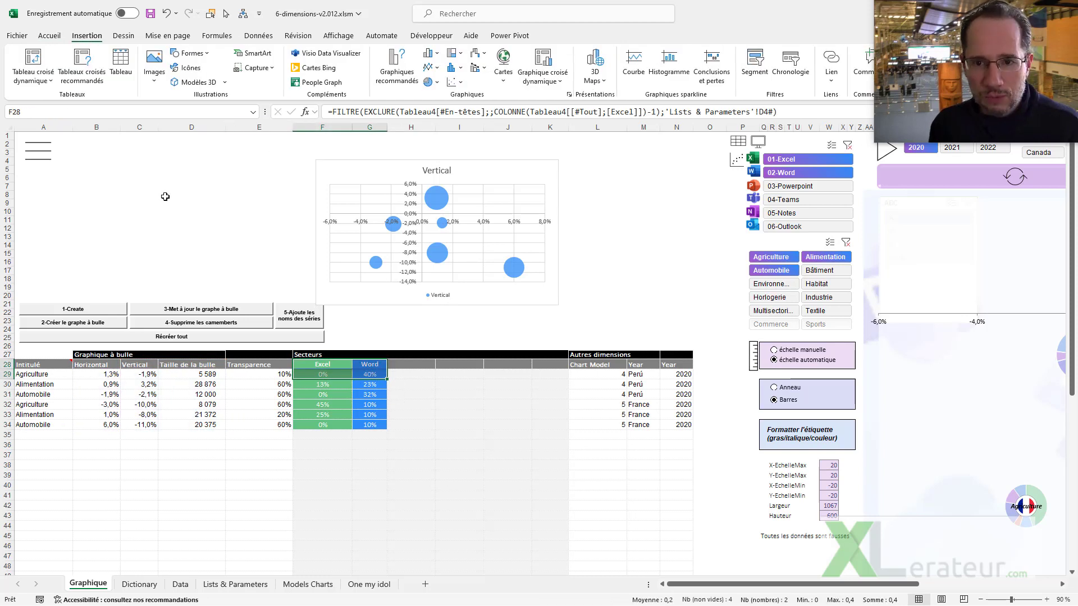
left_click(431, 81)
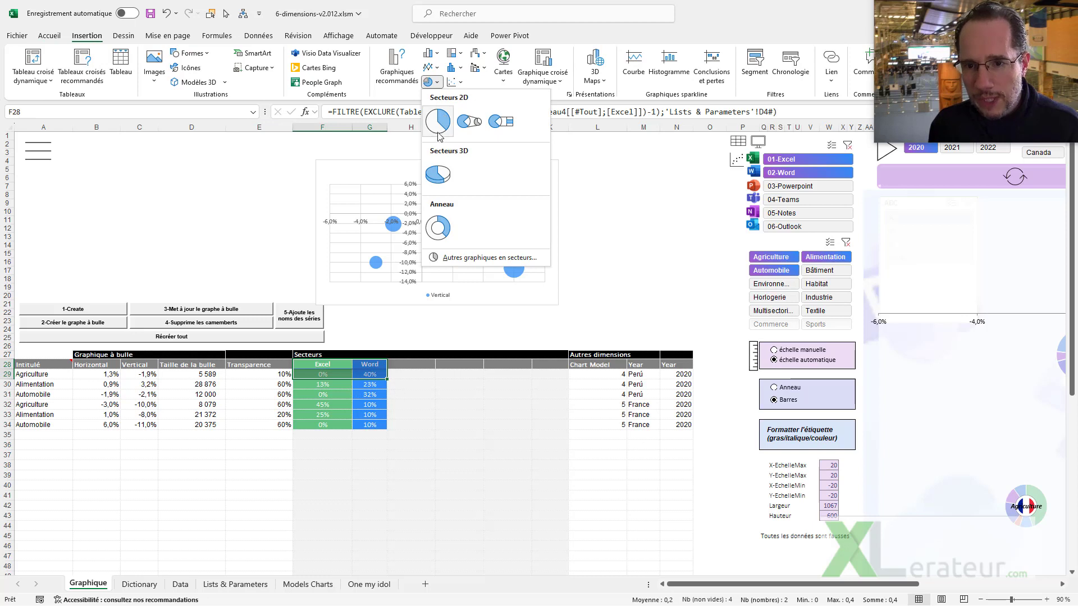
left_click(438, 133)
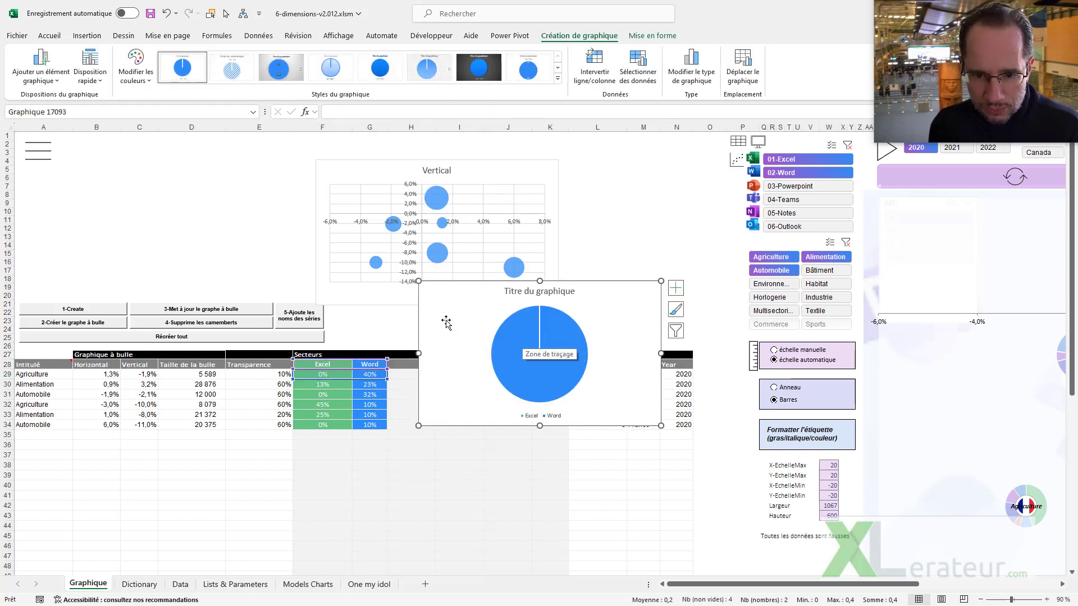
- Clear the software slicer's filter to include every program from 01-Excel to 06-Outlook, and delete the Excel and Word pie chart
left_click(788, 190)
left_click(785, 201)
left_click(793, 162)
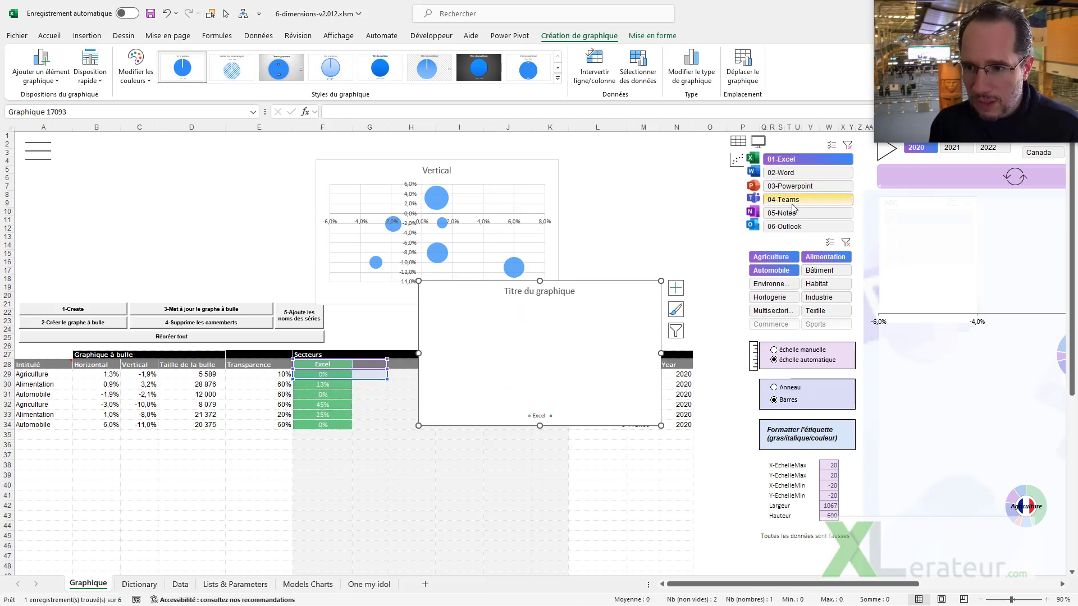
left_click(848, 146)
key("Delete")
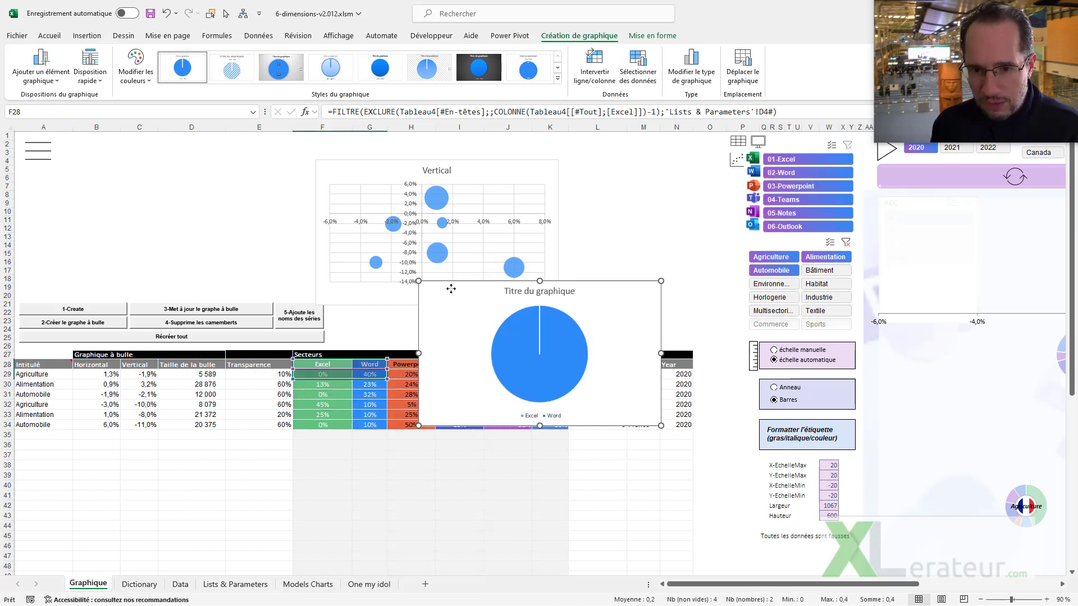
- Insert a 2D pie chart from the Excel to Outlook headers and first-row values in F28:K29
left_click_drag(331, 364, 553, 374)
left_click(87, 35)
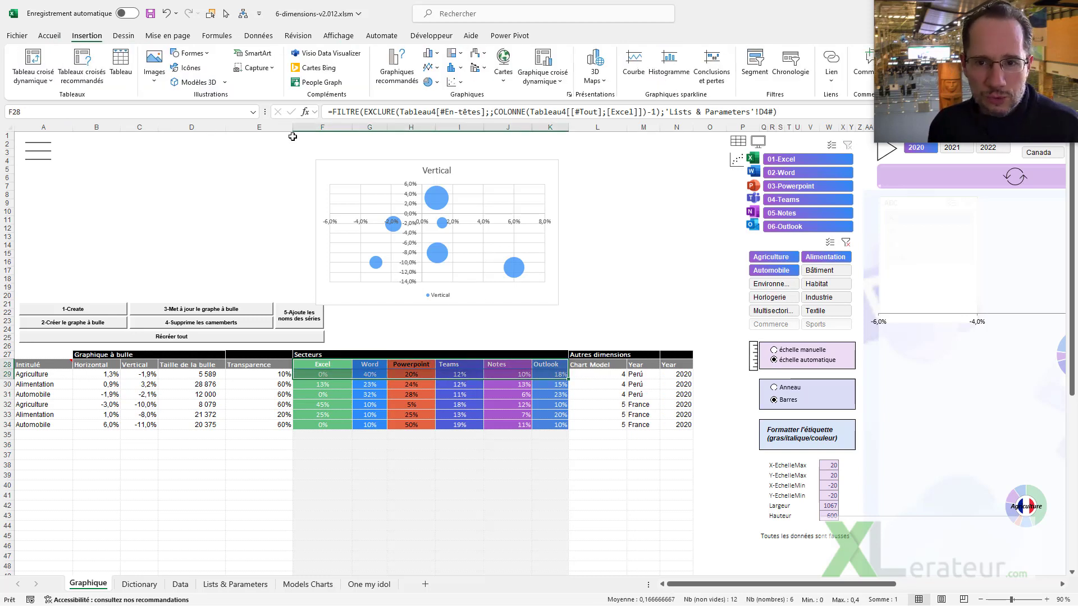
left_click(431, 82)
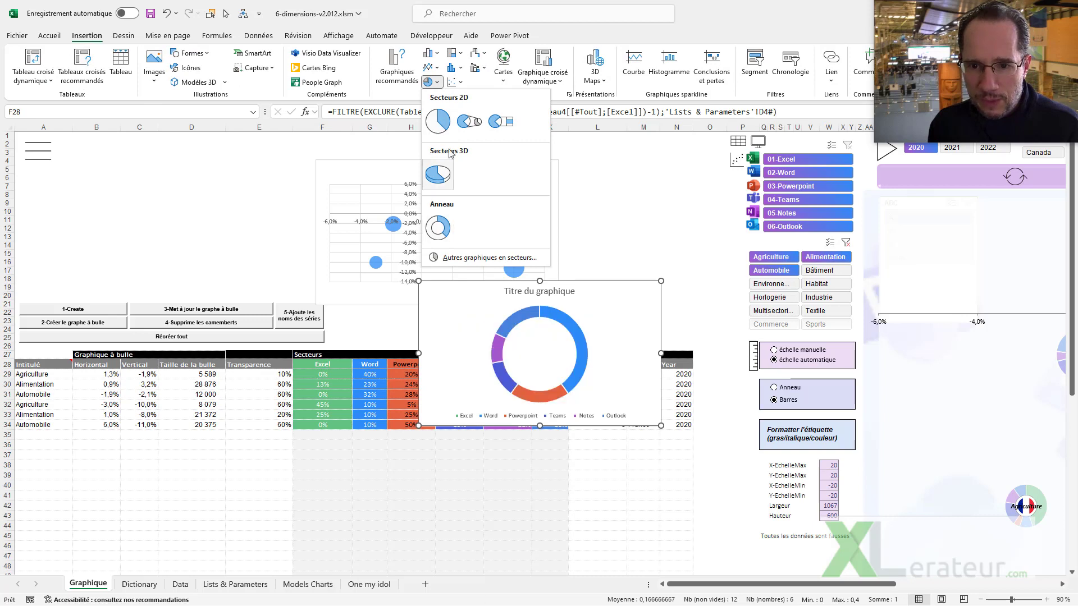
left_click(437, 121)
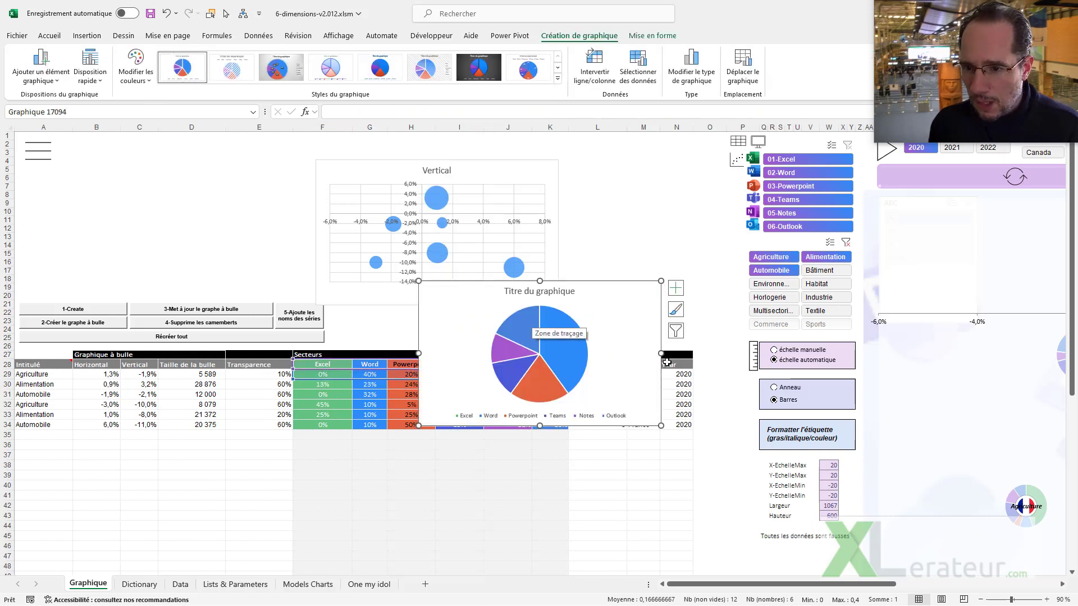
- Remove the pie chart's title and legend, and narrow the chart to a nearly square frame with the plot area centred
left_click_drag(661, 353, 545, 353)
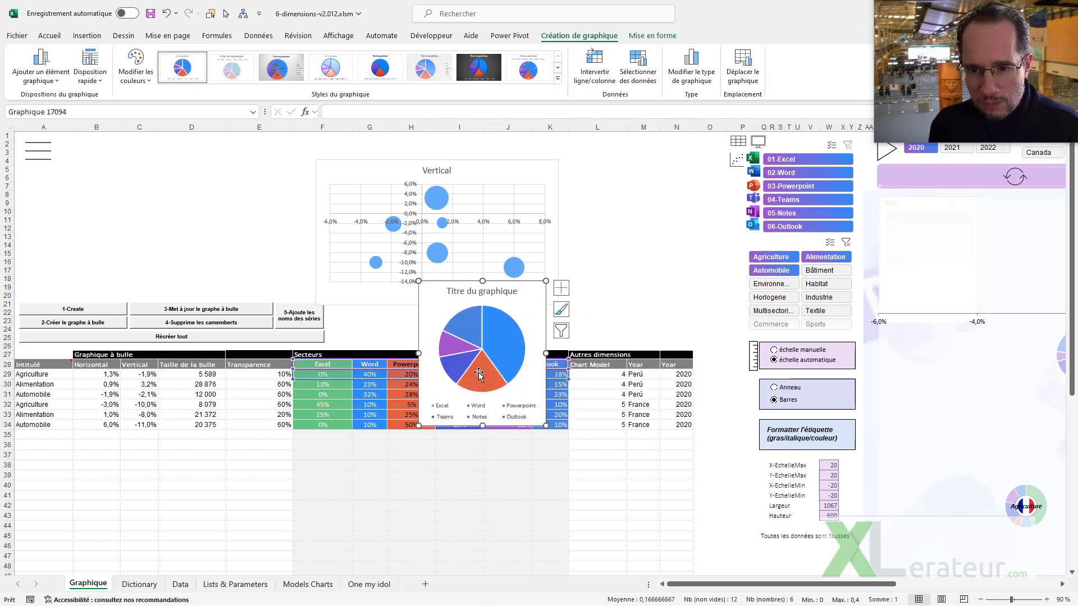
left_click(481, 291)
key("Delete")
left_click(472, 417)
key("Delete")
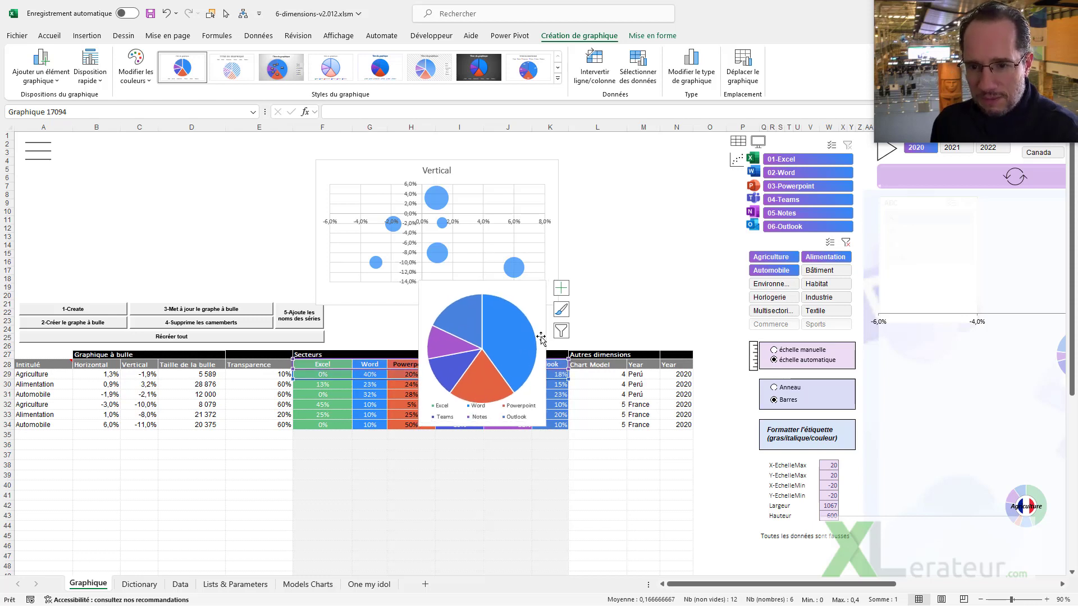
left_click_drag(543, 353, 560, 353)
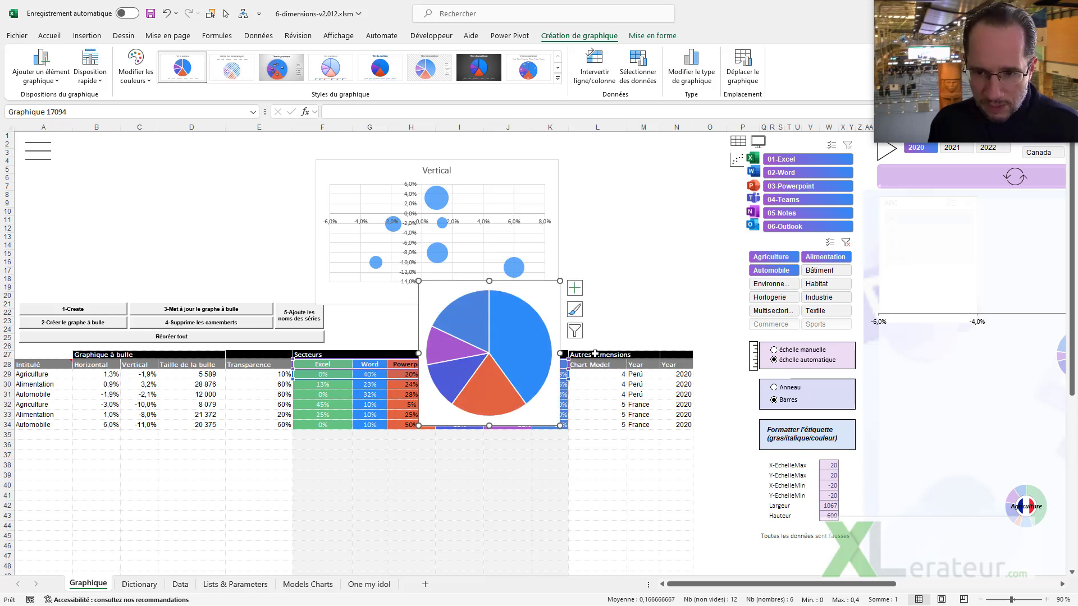
left_click_drag(541, 294, 209, 179)
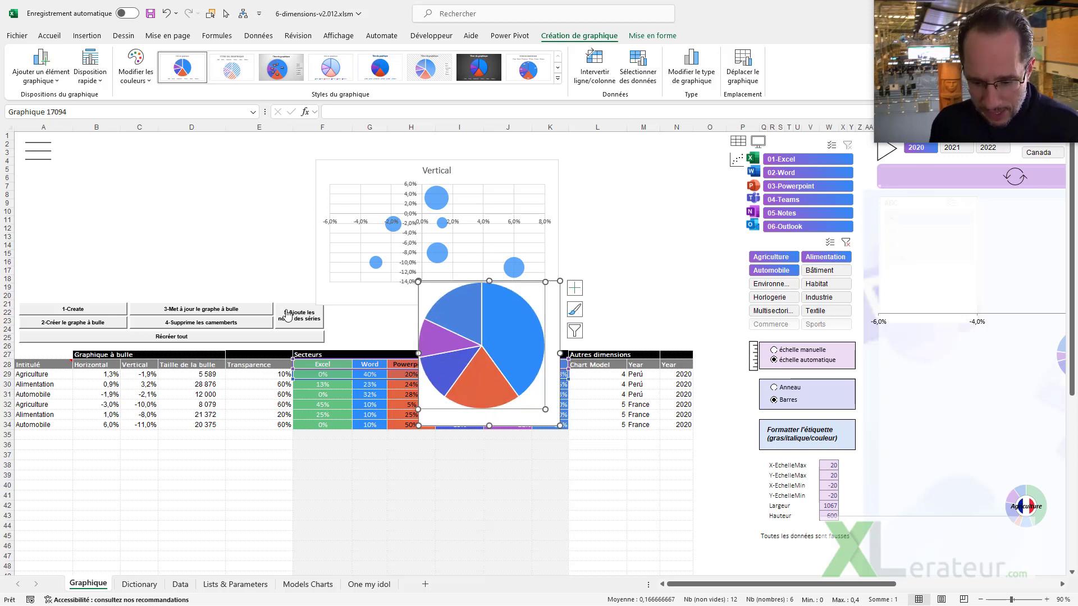
key("ctrl+z")
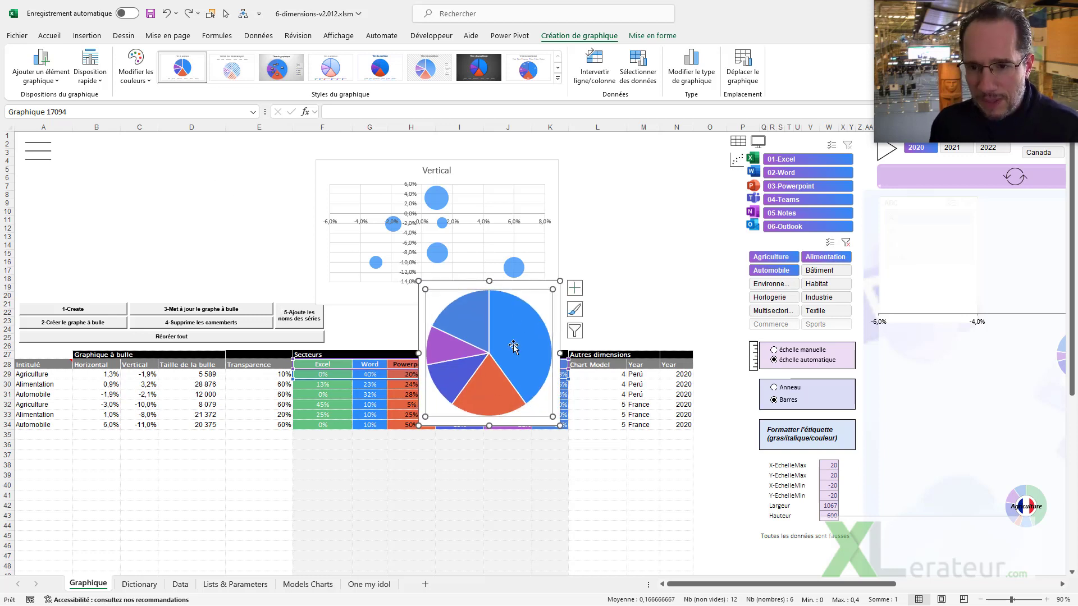
- Copy the pie chart as an image, as shown on screen in picture format, and fill the first Agriculture bubble (1,3%, -1,9%) with it
left_click(525, 285)
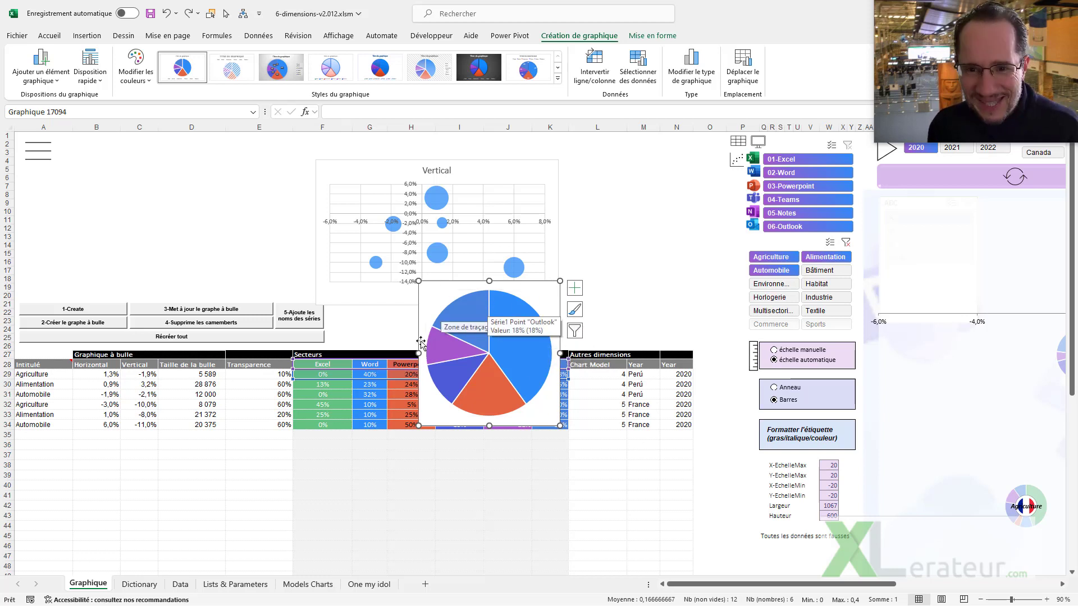
left_click(49, 35)
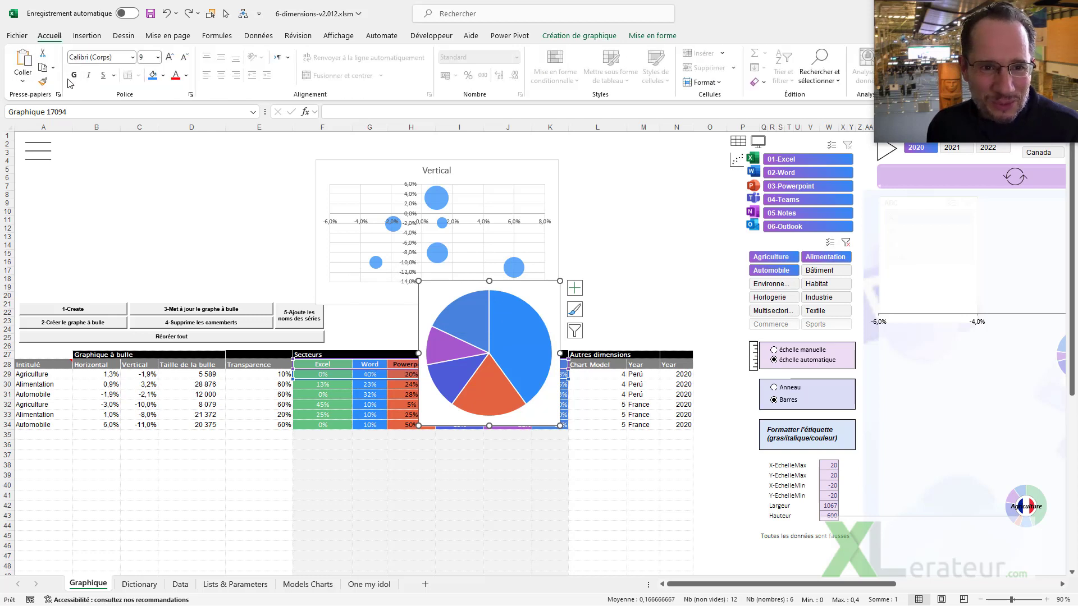
left_click(52, 67)
left_click(73, 96)
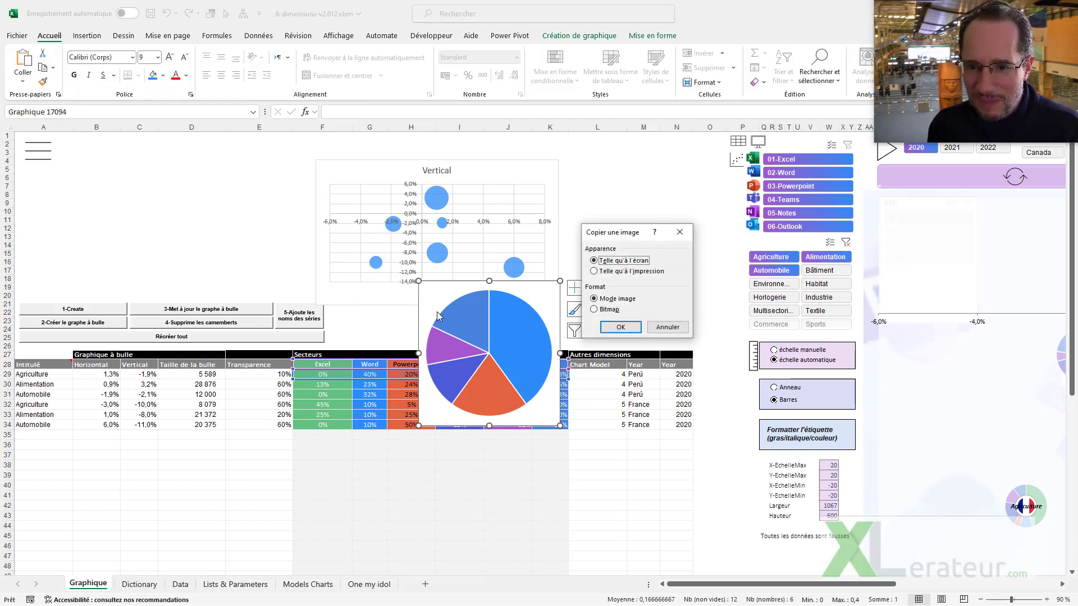
left_click(621, 328)
left_click(443, 225)
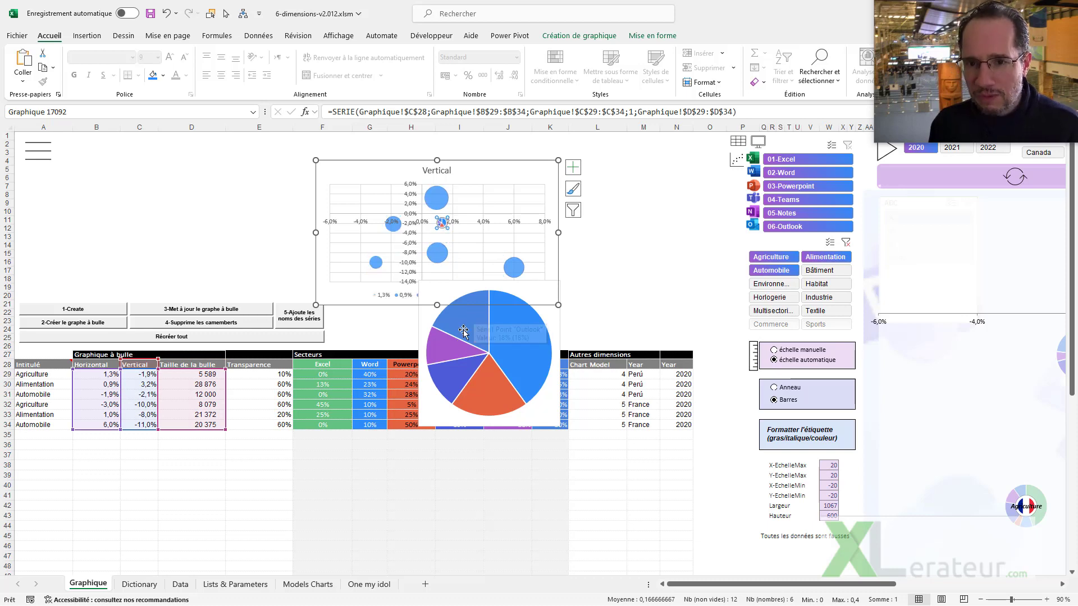
left_click(443, 223)
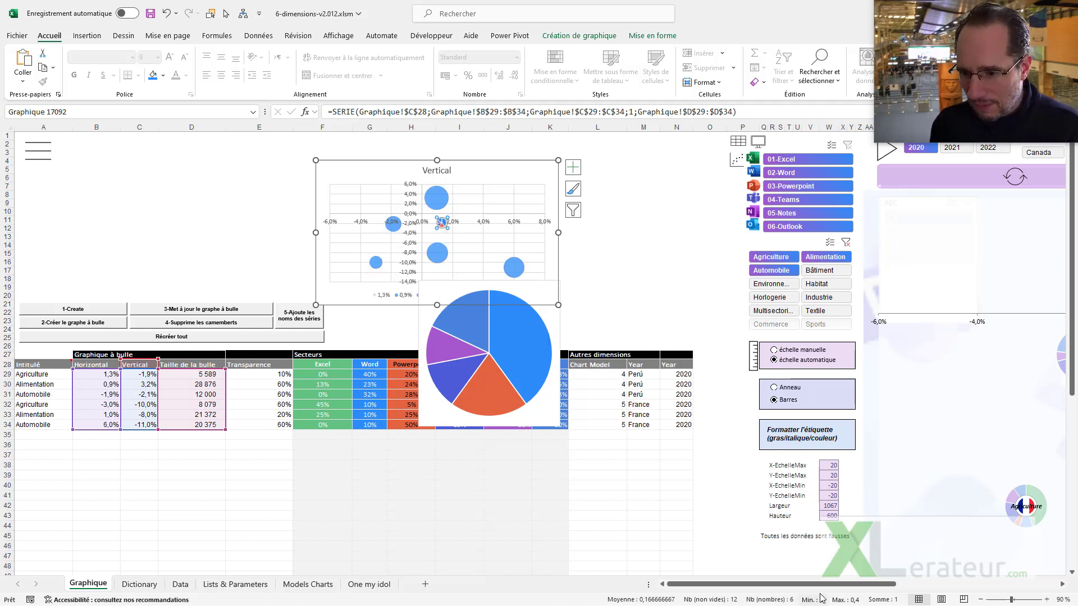
mouse_move(793, 585)
left_mouse_down()
mouse_move(927, 590)
mouse_move(783, 595)
left_mouse_up()
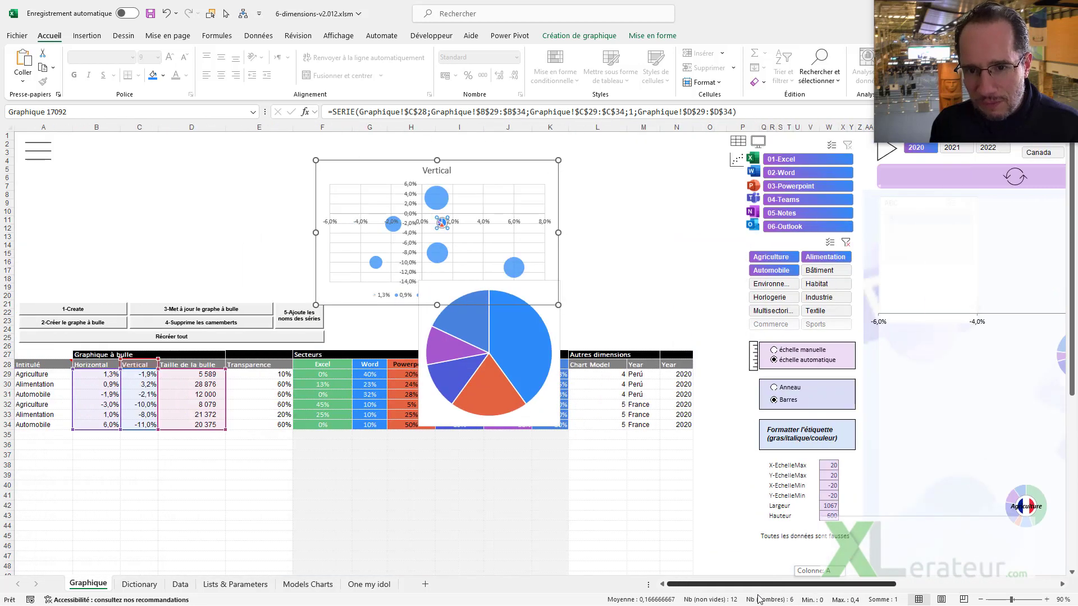
- Delete the Excel to Outlook pie chart and the bubble chart titled Vertical, both placed over the Graphique sheet's data table
left_click(278, 217)
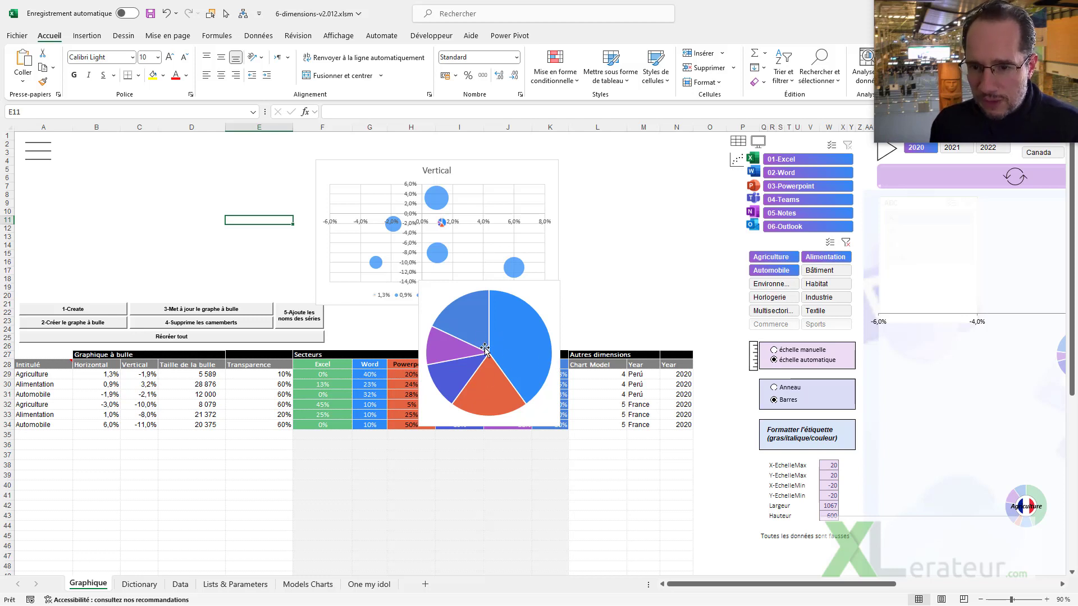
mouse_move(486, 349)
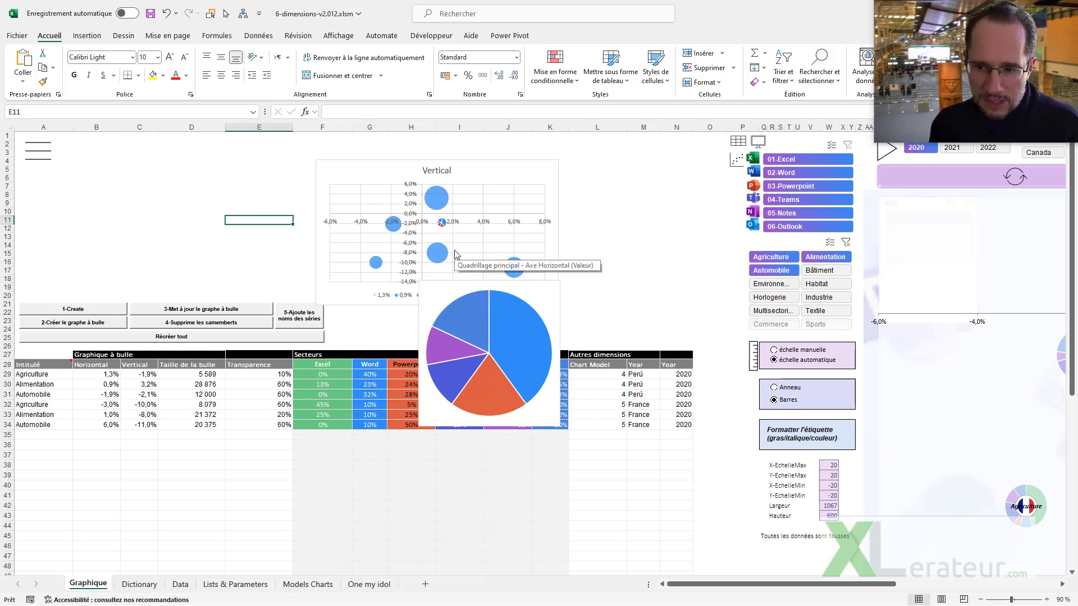
left_click(461, 323)
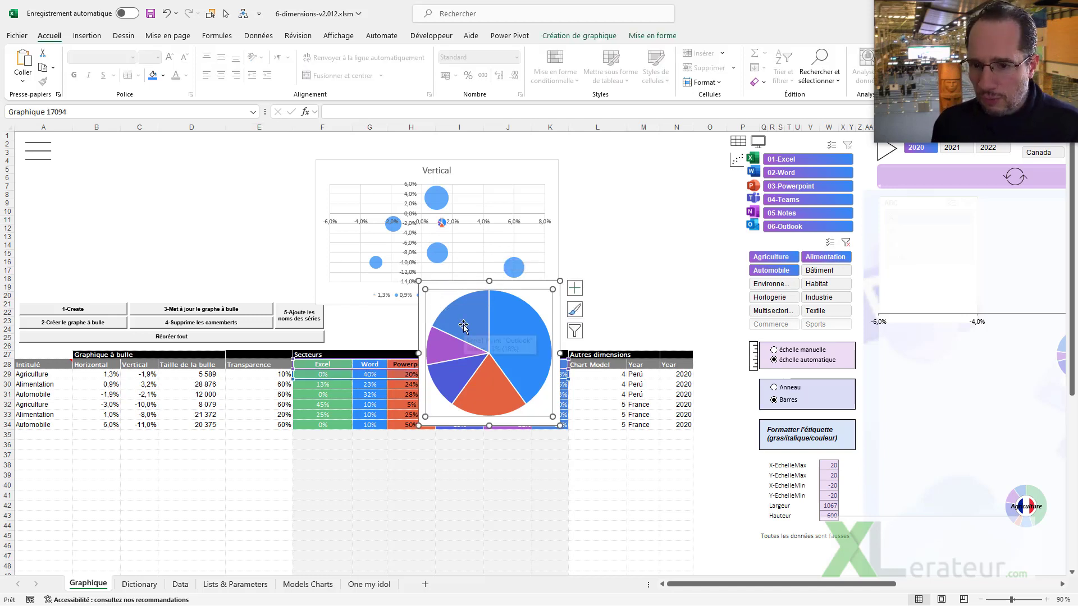
left_click(442, 288)
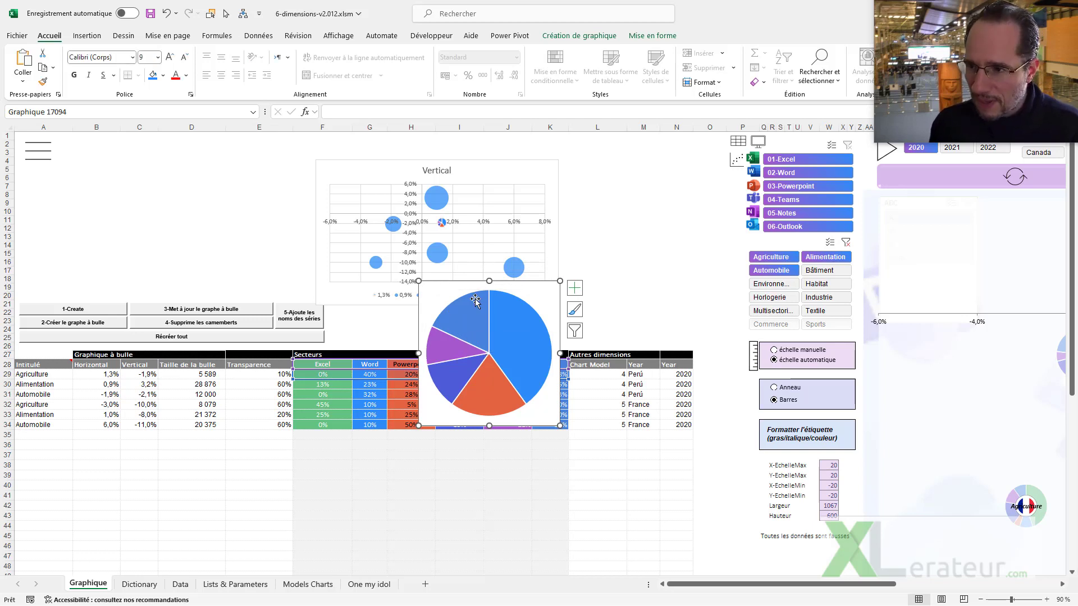
key("Delete")
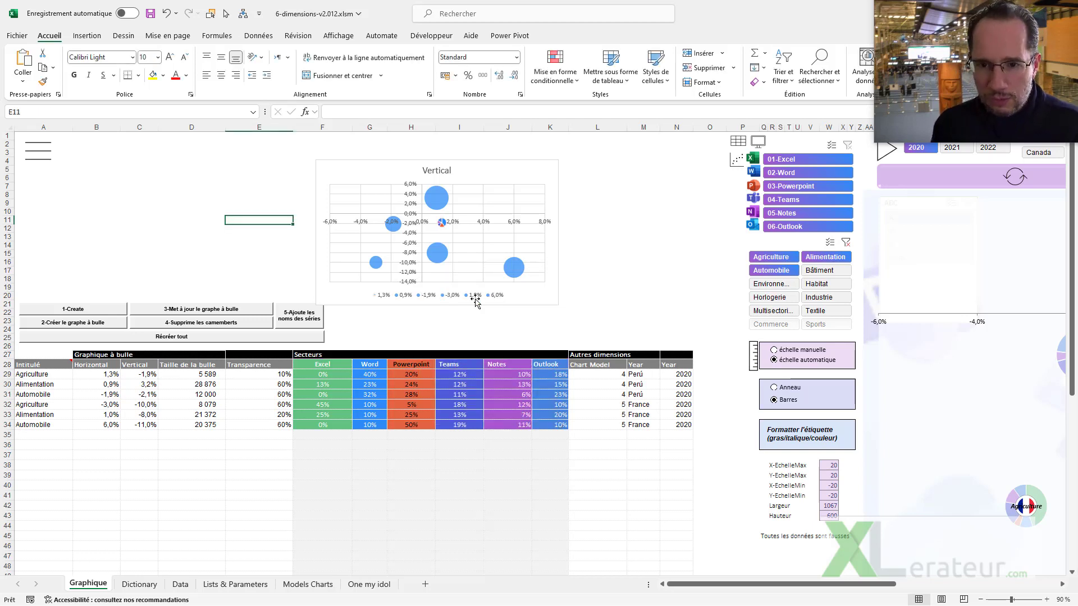
left_click(538, 168)
key("Delete")
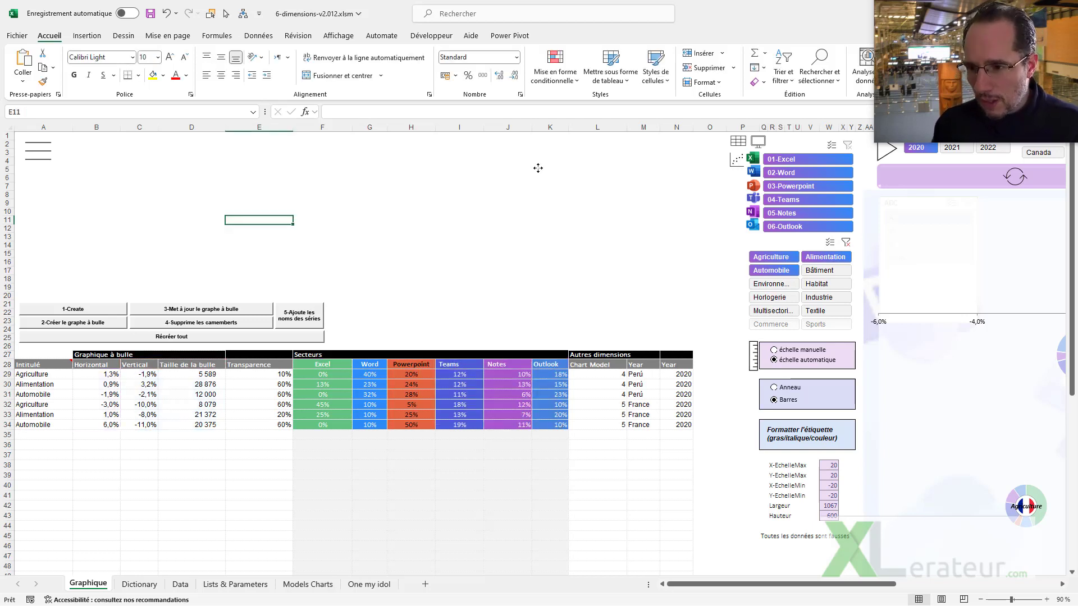
- Bring the finished Graphique multidimensionnel chart into view through the sheet's shortcut to the chart area
left_click_drag(881, 584, 1028, 585)
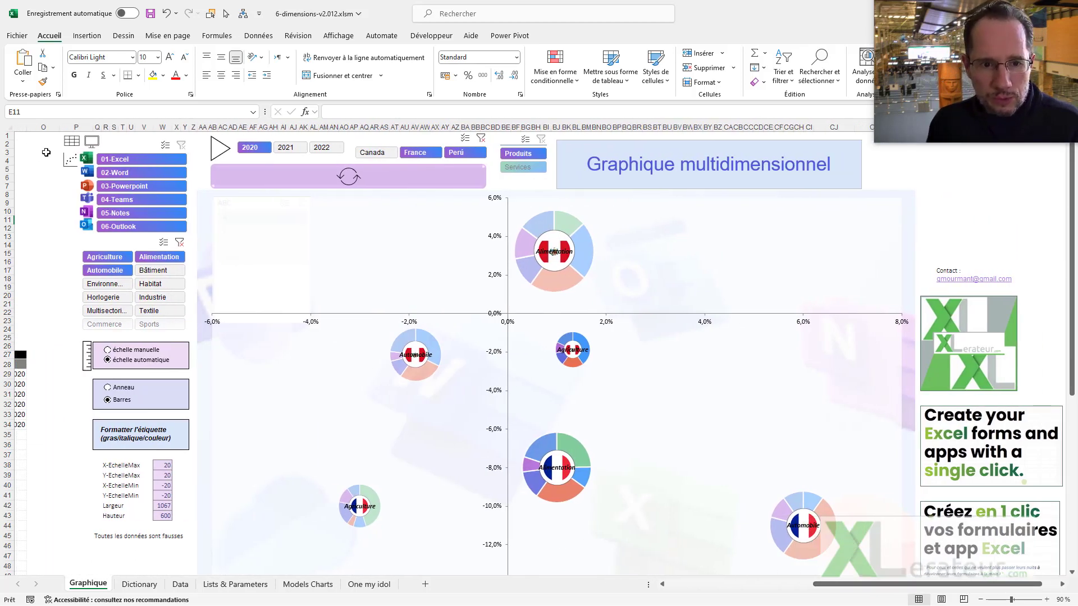
left_click(68, 160)
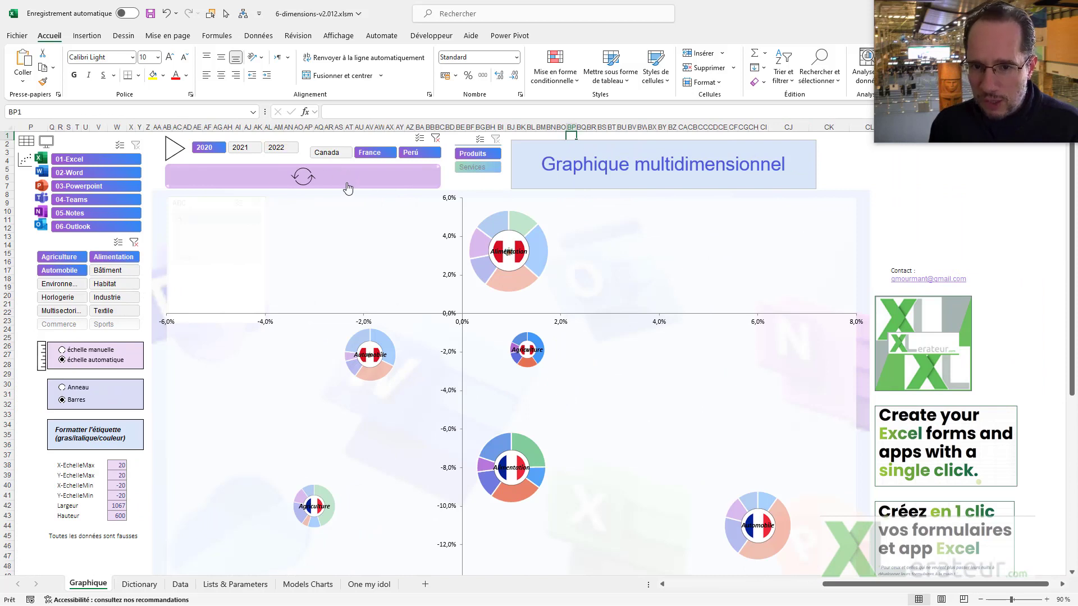